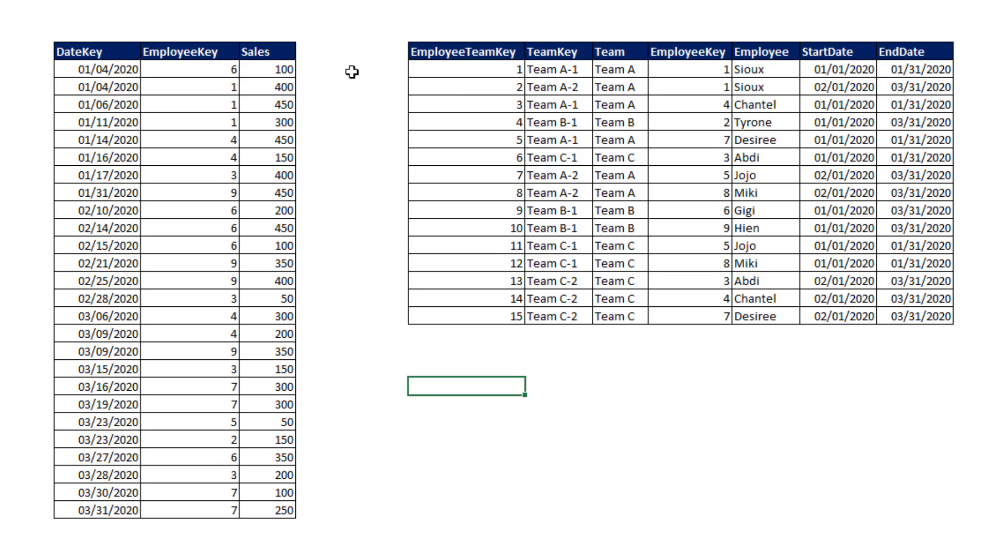
Switch to Power BI Desktop and display the rows of disLookupTable in the data view.
{"action": "left_click", "coordinate": [312, 53]}
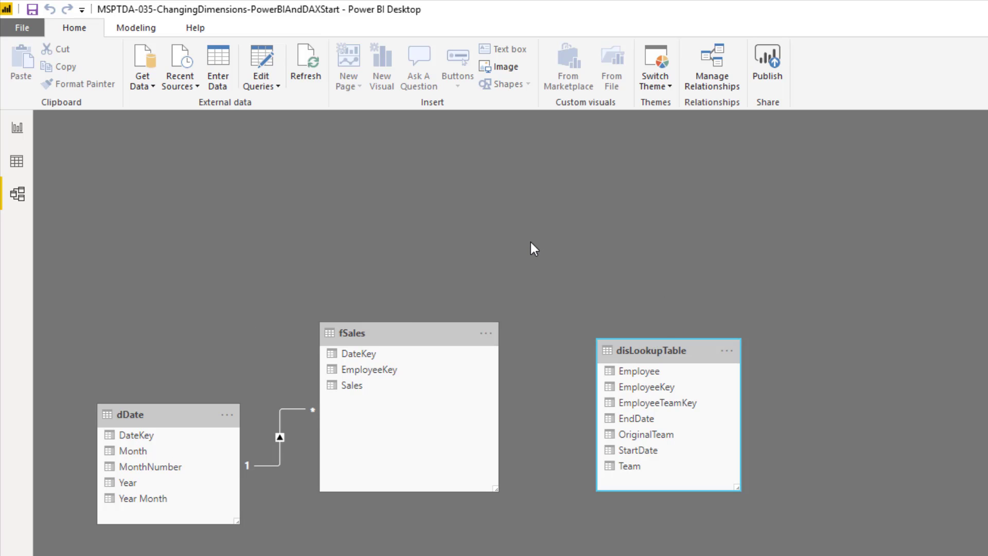
{"action": "left_click", "coordinate": [17, 162]}
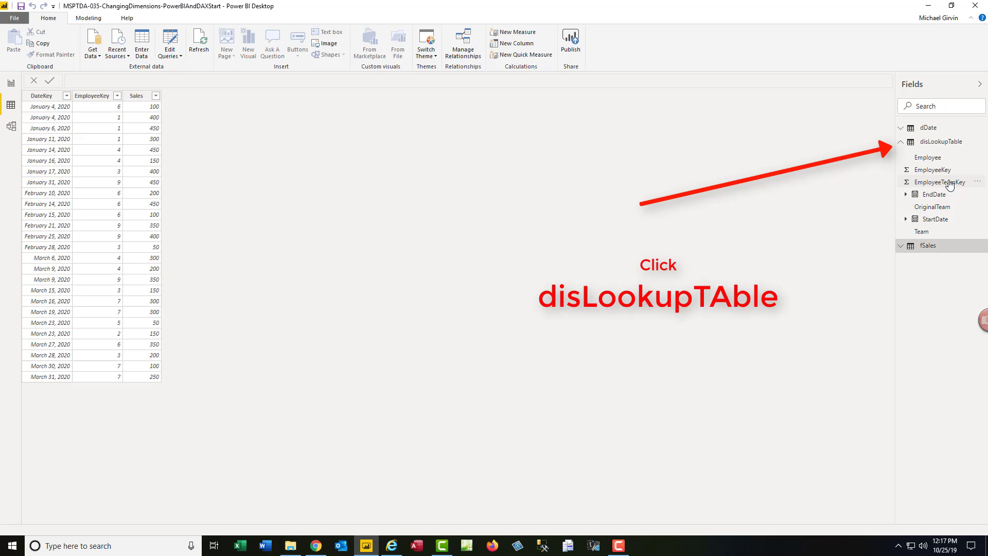
{"action": "left_click", "coordinate": [941, 142]}
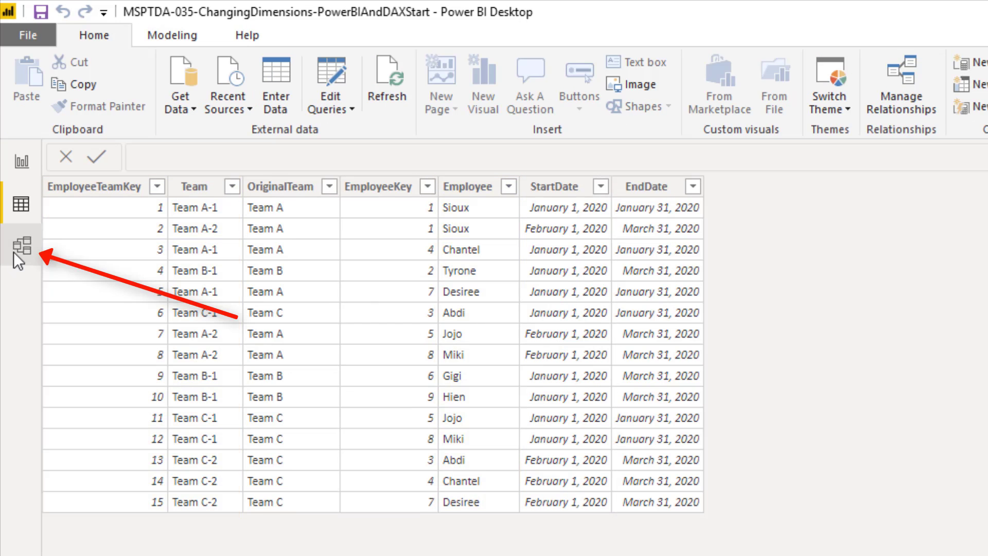
Move the disLookupTable card in the relationship diagram up and farther away from fSales.
{"action": "left_click", "coordinate": [16, 250]}
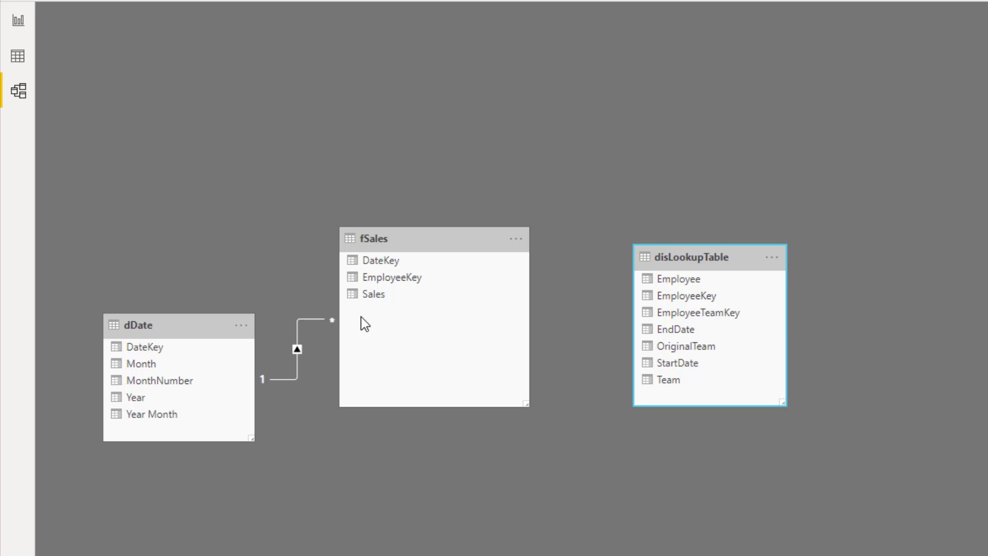
{"action": "left_click_drag", "start_coordinate": [710, 252], "coordinate": [844, 144]}
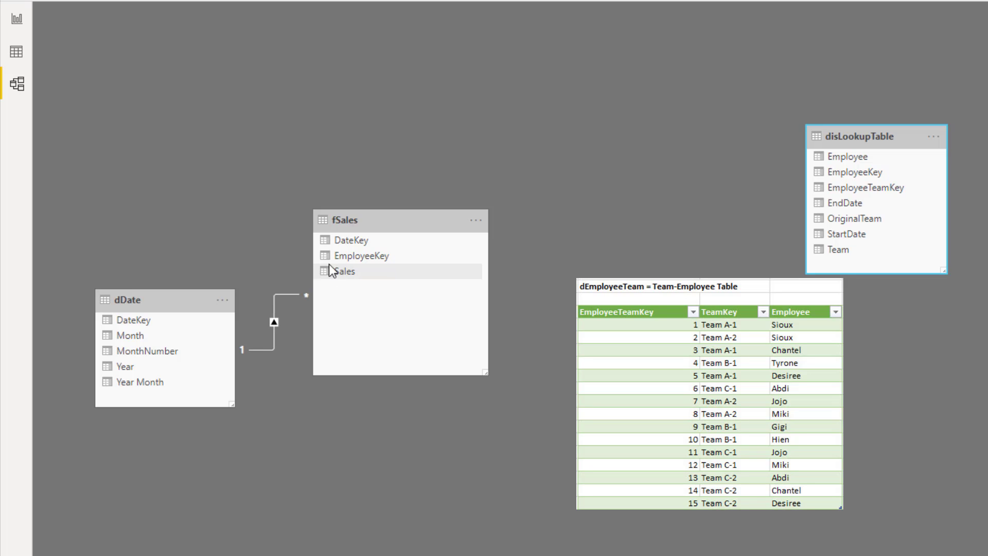
Create a calculated table with the formula dEmployeeTeam = disLookupTable.
{"action": "left_click", "coordinate": [16, 52]}
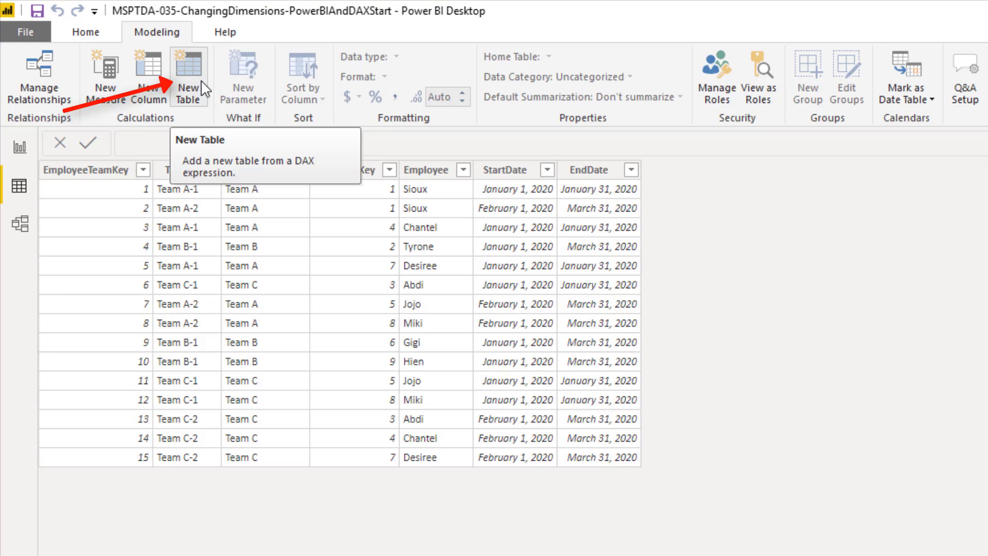
{"action": "left_click", "coordinate": [188, 92]}
{"action": "type", "text": "dEmployeeTeam "}
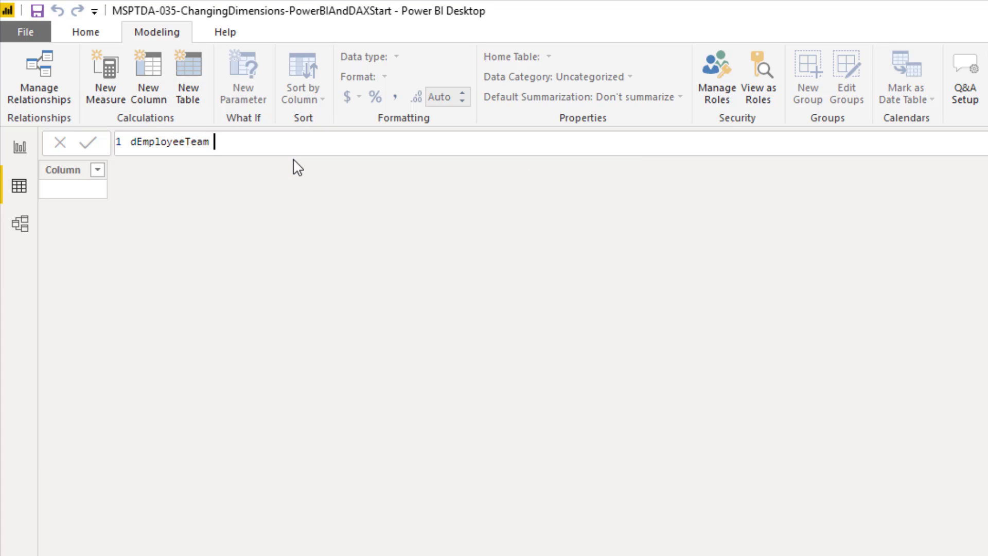
{"action": "type", "text": "= "}
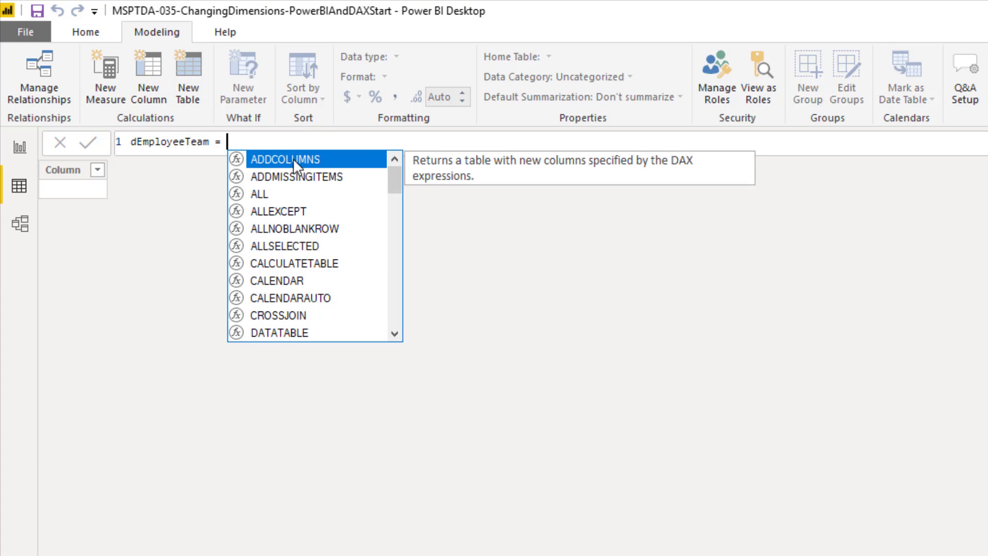
{"action": "type", "text": "dis"}
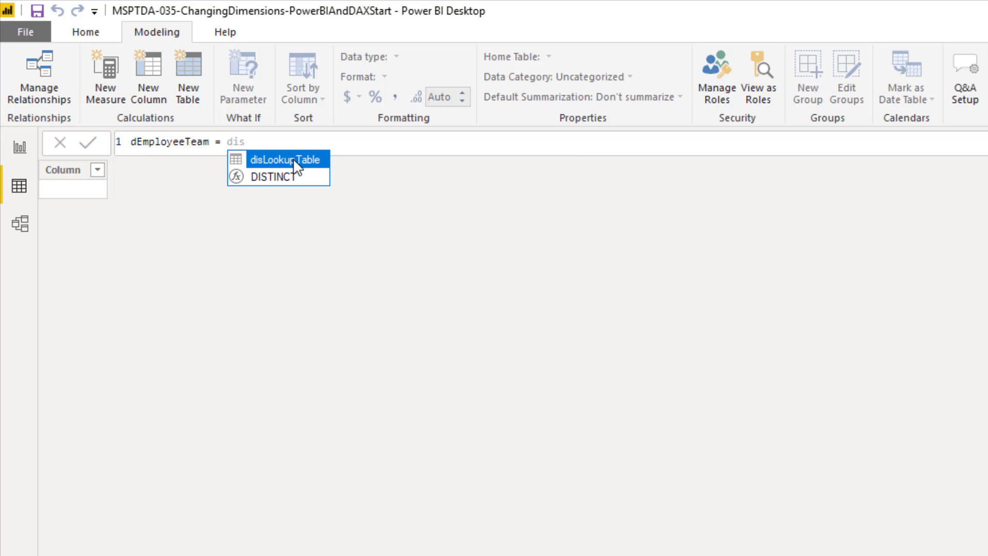
{"action": "key", "text": "Tab"}
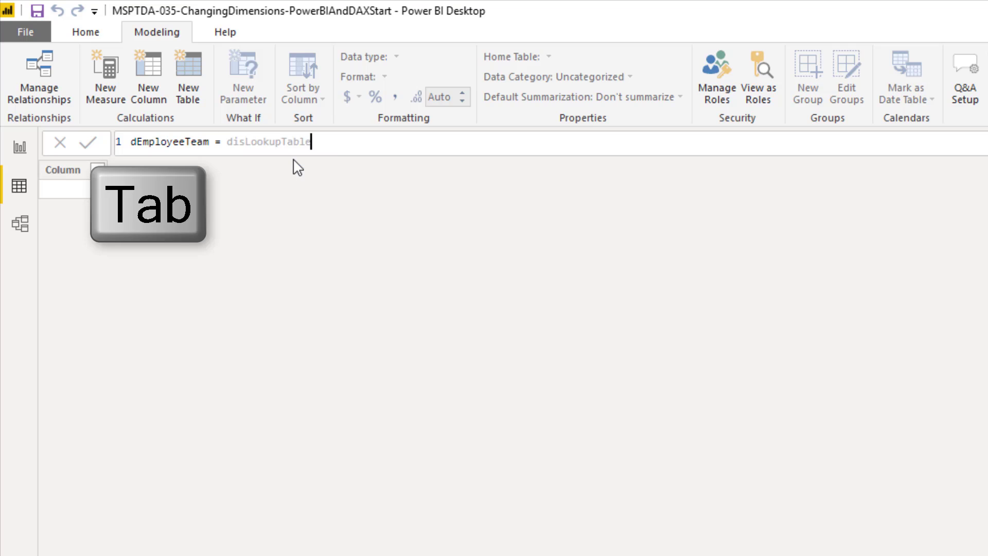
{"action": "key", "text": "Return"}
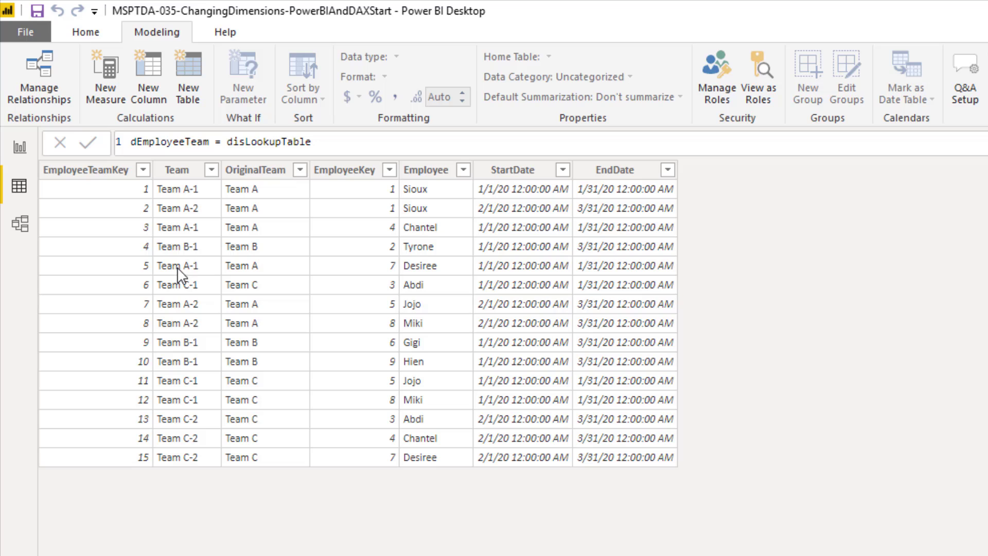
Wrap disLookupTable in a SELECTCOLUMNS function in the dEmployeeTeam formula, making it the table argument.
{"action": "double_click", "coordinate": [229, 142]}
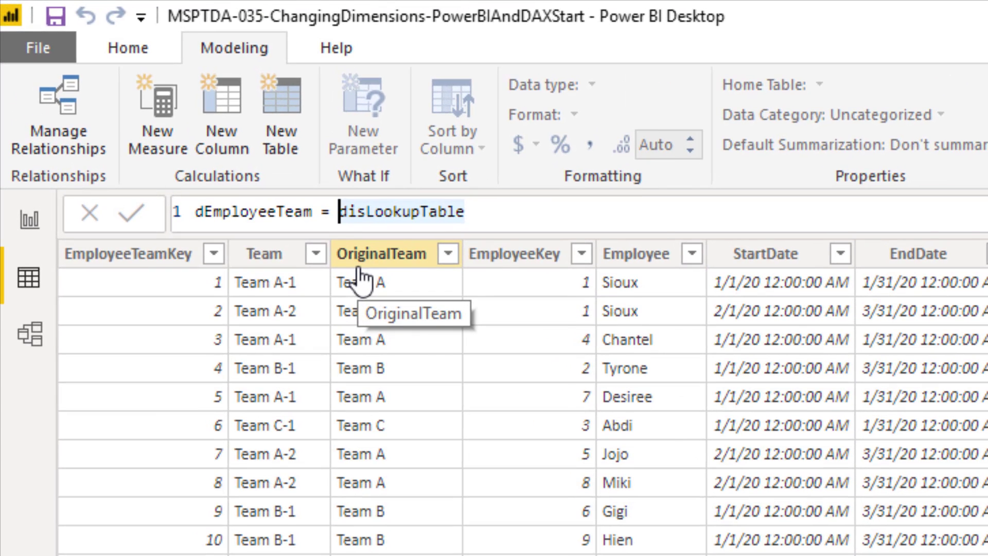
{"action": "type", "text": "se"}
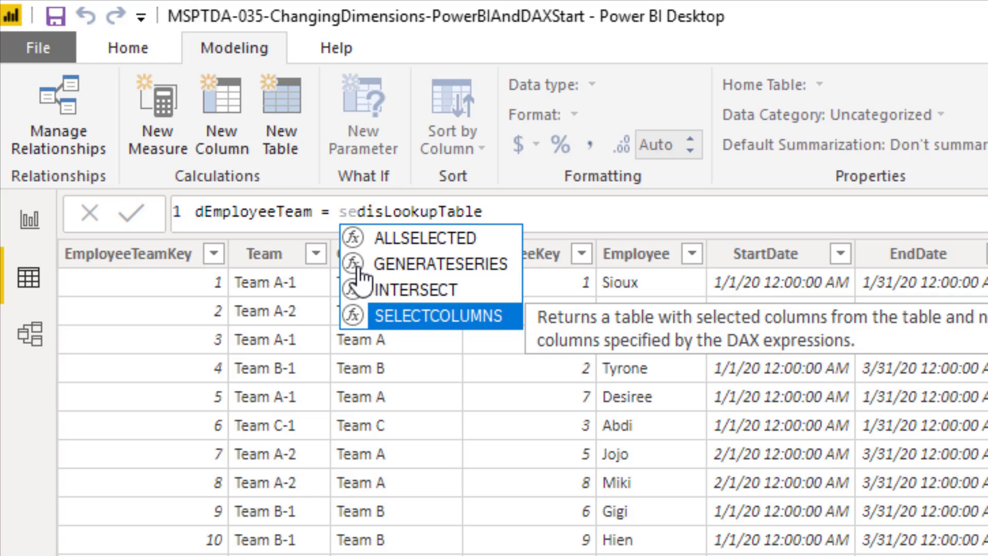
{"action": "key", "text": "Tab"}
{"action": "left_click", "coordinate": [628, 214]}
{"action": "type", "text": ","}
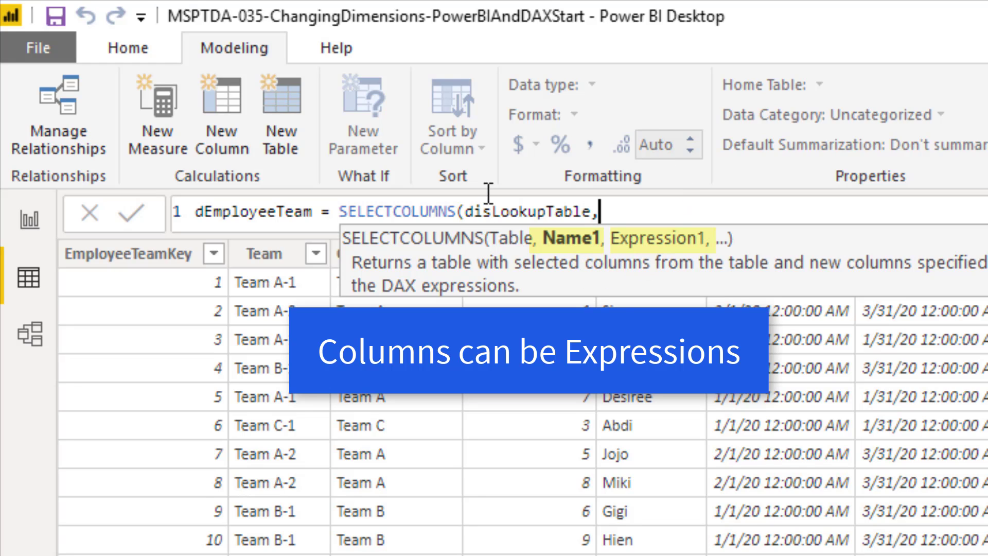
Define the first selected column as "EmployeeTeamKey" with the expression disLookupTable[EmployeeTeamKey].
{"action": "type", "text": "\"EmployeeTeam"}
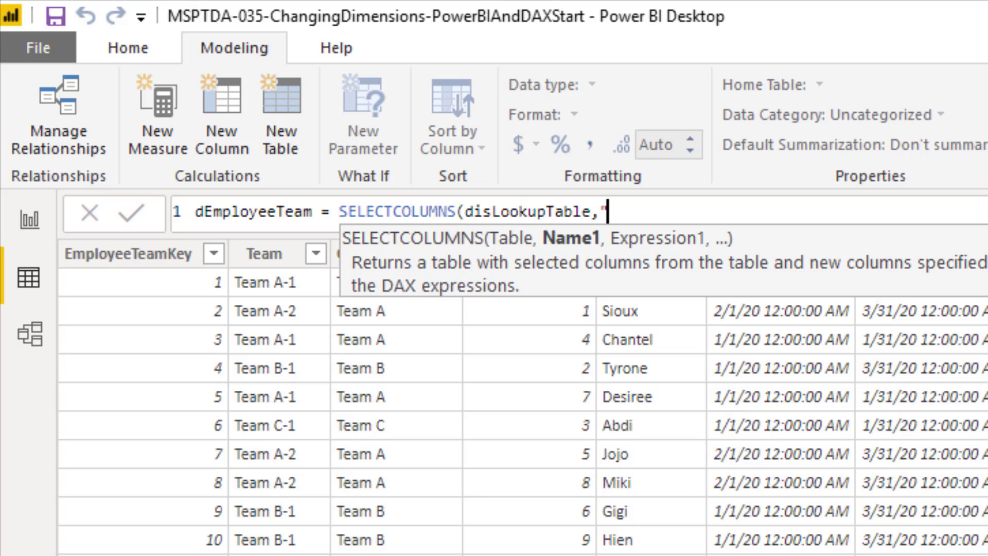
{"action": "type", "text": "Ke"}
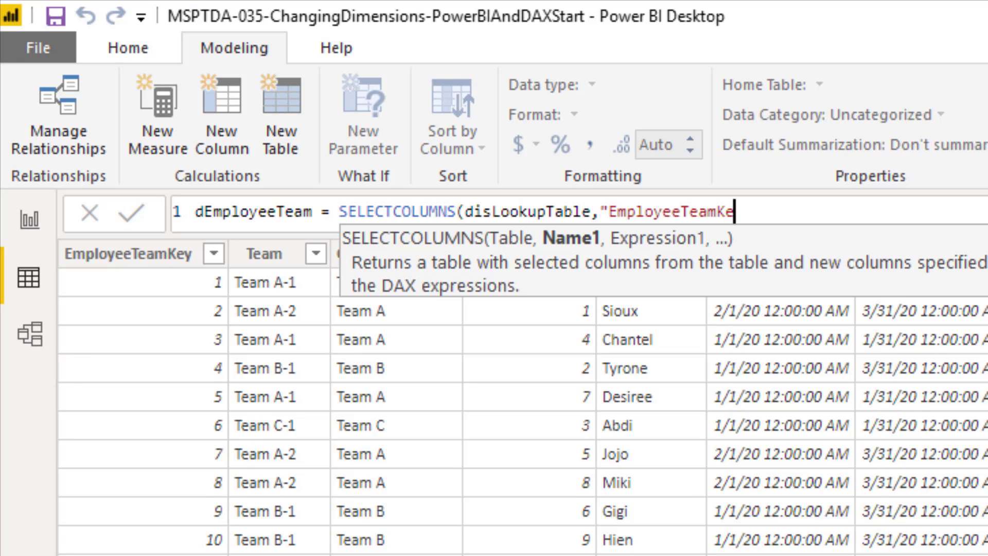
{"action": "type", "text": "y\","}
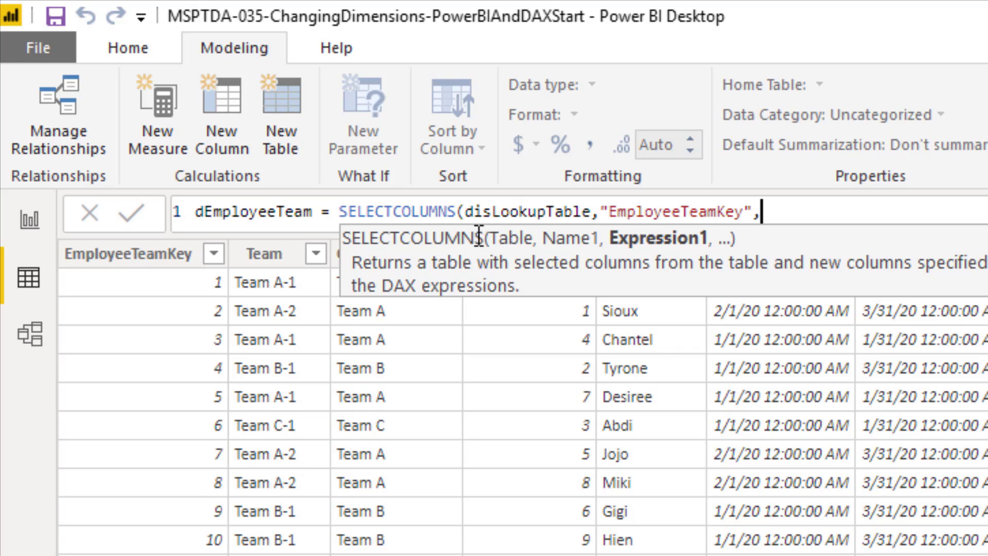
{"action": "type", "text": "dis"}
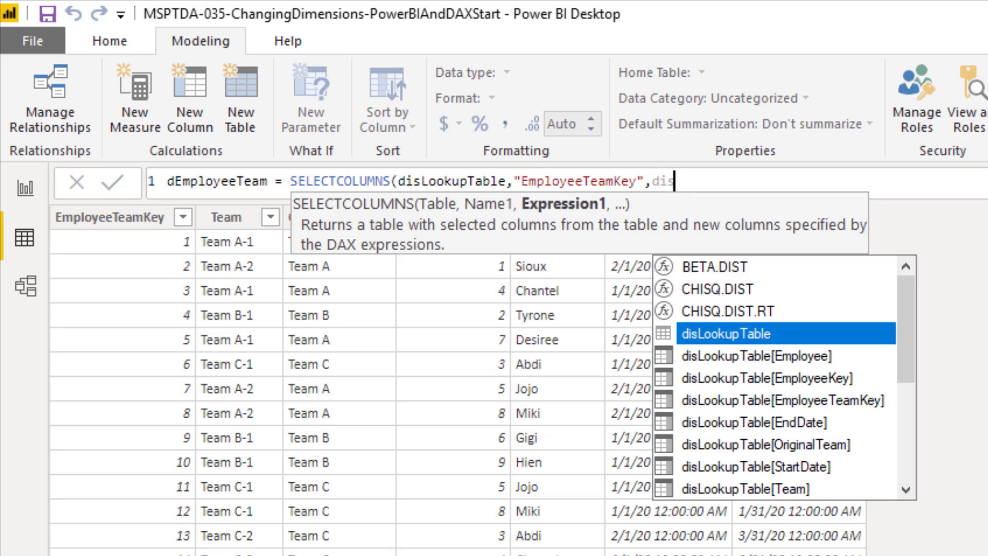
{"action": "key", "text": "Down"}
{"action": "key", "text": "Down"}
{"action": "key", "text": "Down"}
{"action": "key", "text": "Tab"}
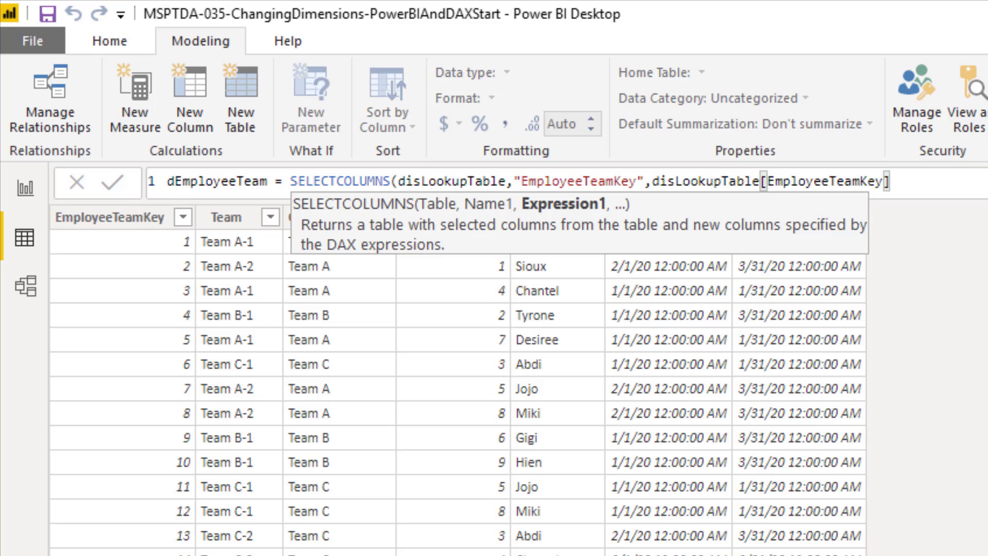
Add the columns "Team" from disLookupTable[Team] and "Employye" from disLookupTable[Employee], and commit the dEmployeeTeam formula.
{"action": "type", "text": ","}
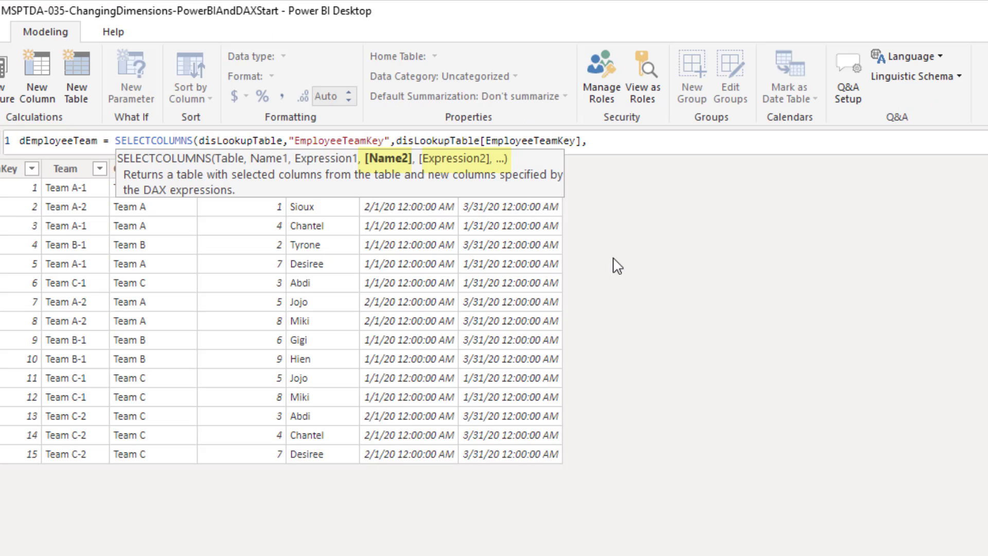
{"action": "type", "text": "\"Team\",disLookupTable[Team]"}
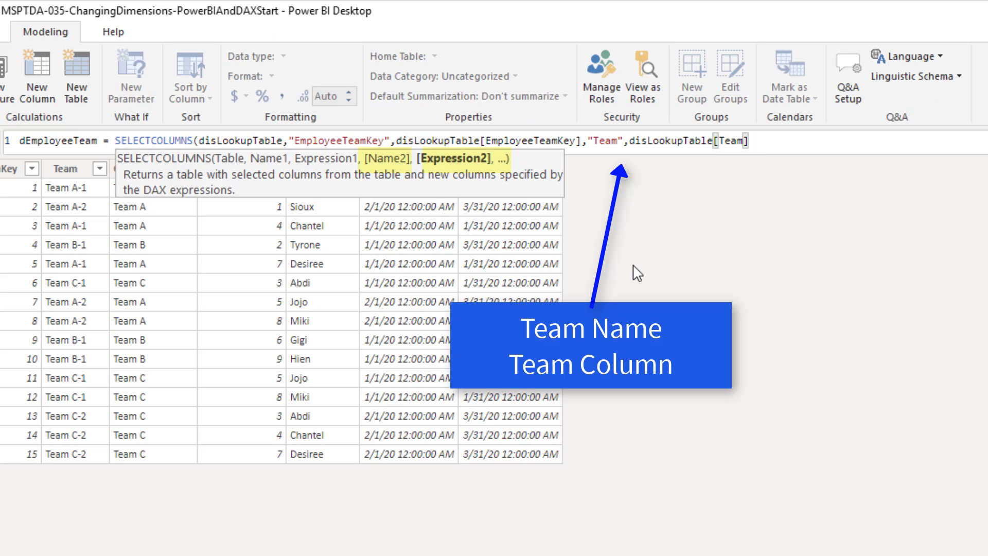
{"action": "type", "text": ","}
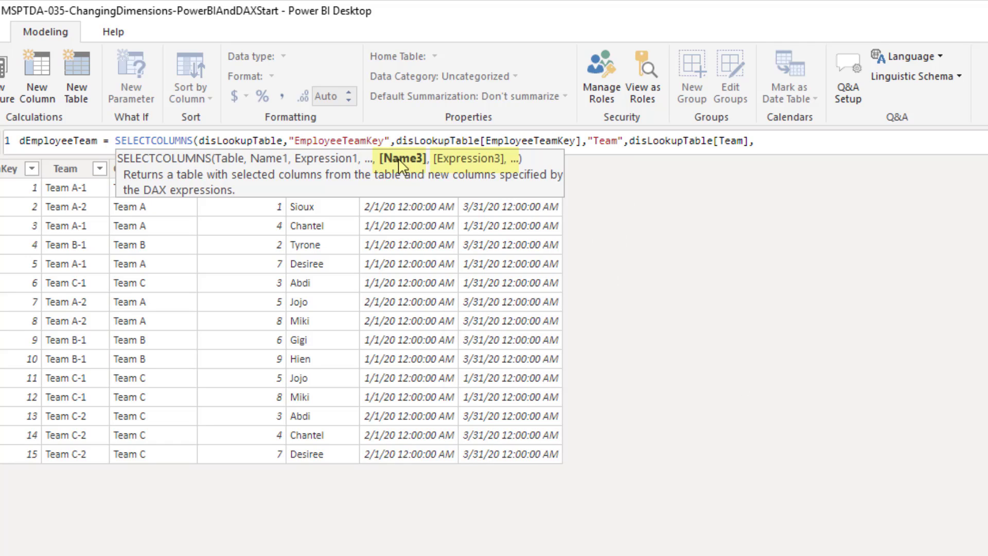
{"action": "type", "text": "\"Employye\",disLookupTable[Employee]"}
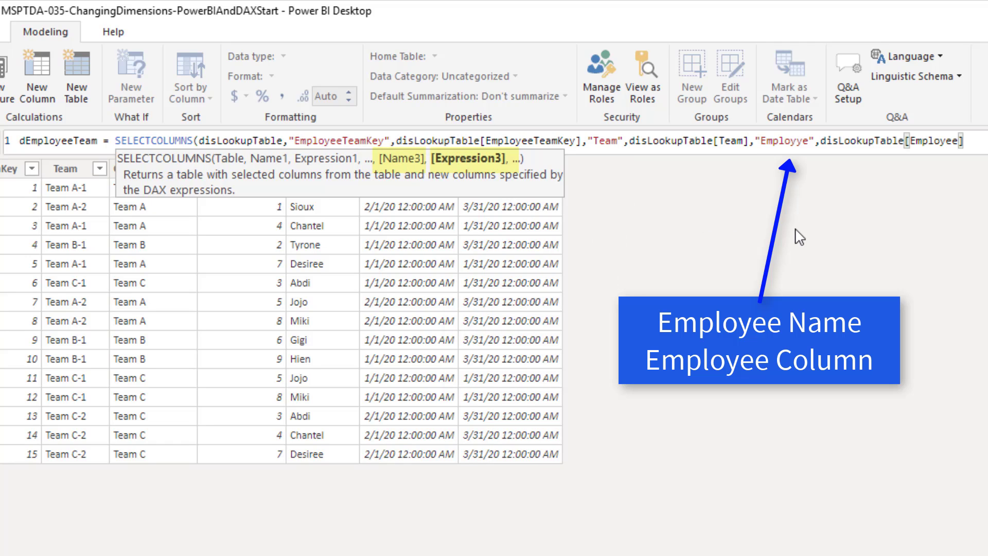
{"action": "type", "text": ")"}
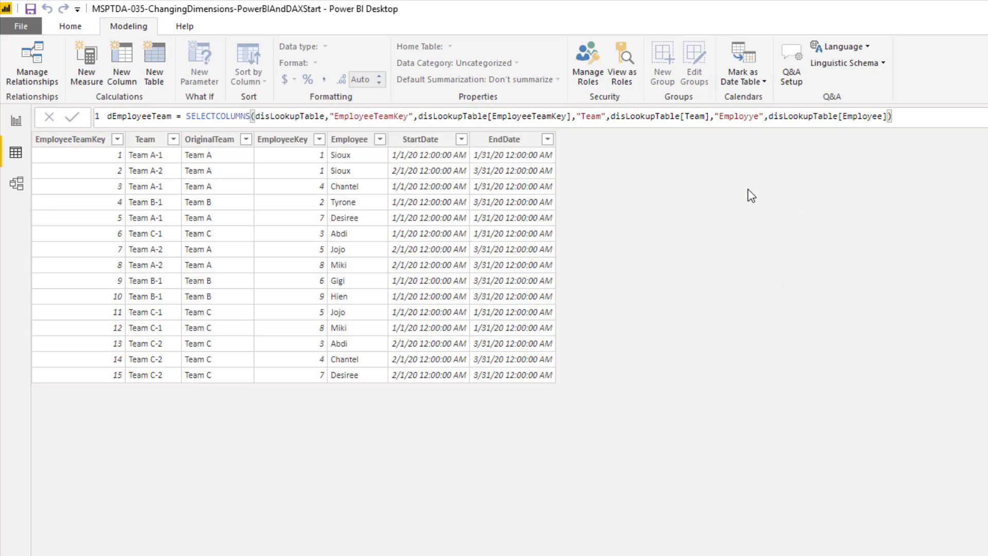
{"action": "key", "text": "Return"}
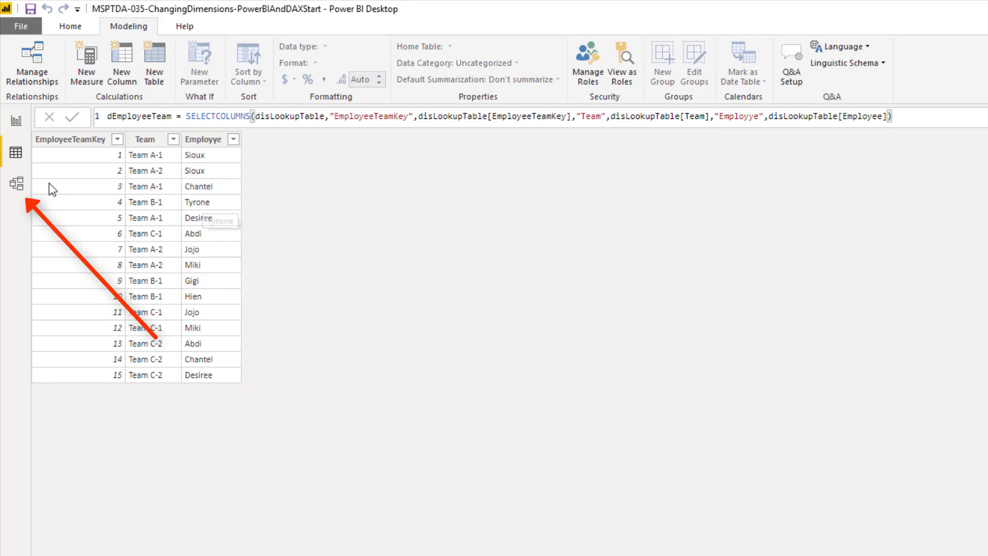
Move the dEmployeeTeam card next to fSales in the relationship diagram.
{"action": "left_click", "coordinate": [16, 183]}
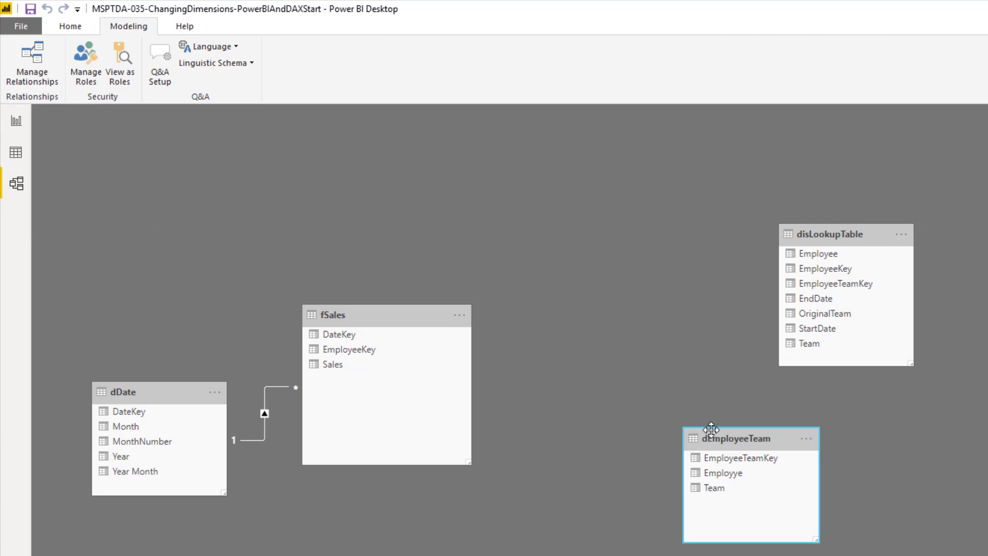
{"action": "left_click_drag", "start_coordinate": [720, 437], "coordinate": [551, 410]}
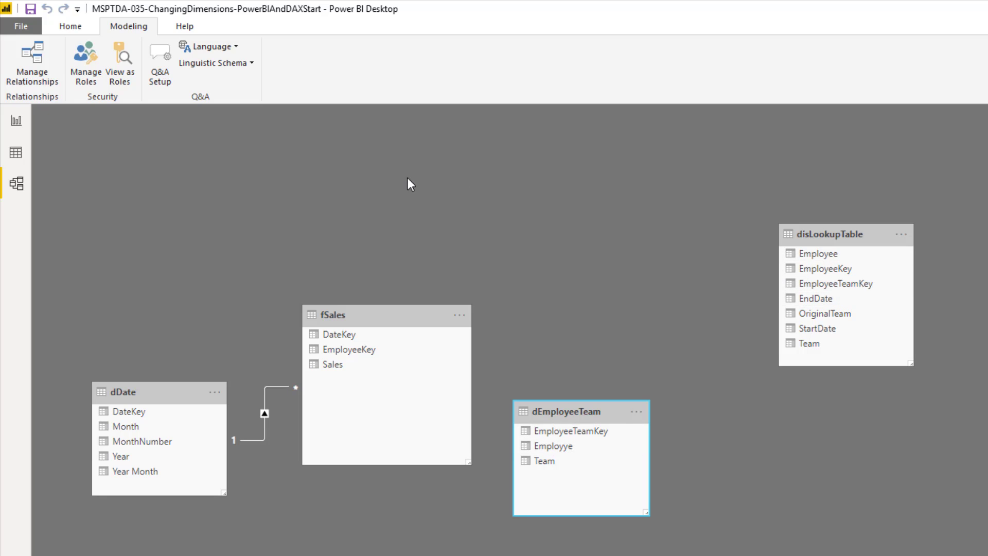
Start a new calculated column named EmployeeTeamKey in the fSales table.
{"action": "left_click", "coordinate": [18, 150]}
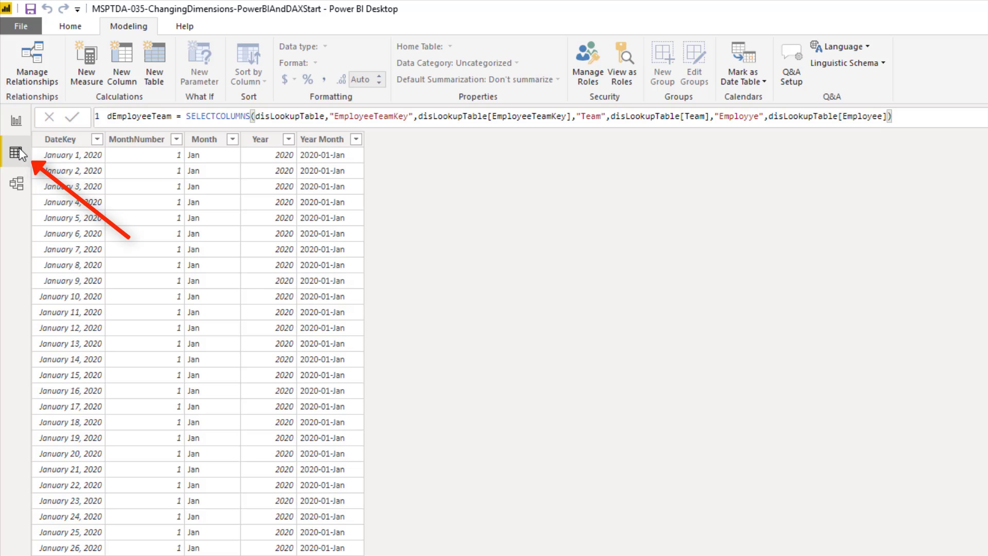
{"action": "left_click", "coordinate": [929, 301]}
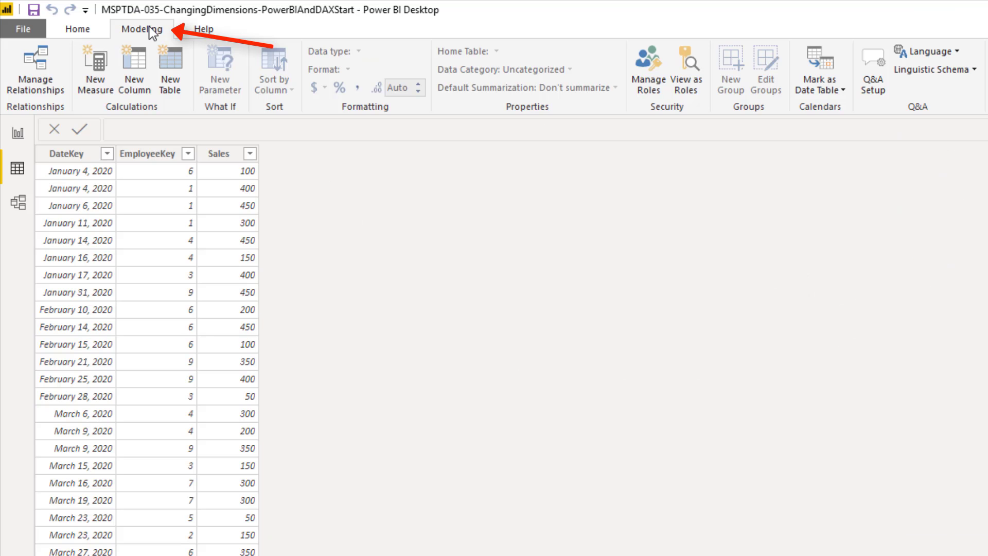
{"action": "left_click", "coordinate": [132, 67]}
{"action": "type", "text": "EmployeeTeamKe"}
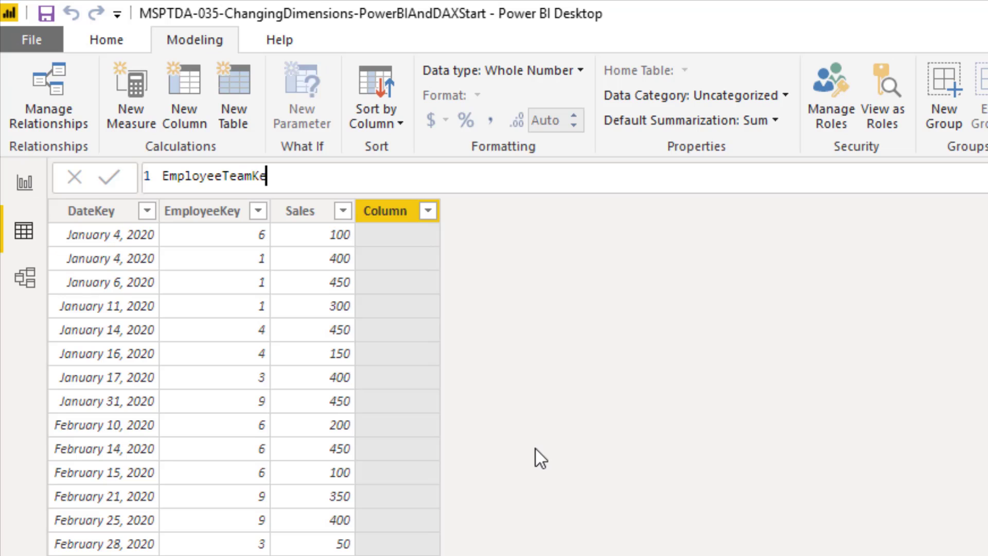
{"action": "type", "text": "y="}
Enter VALUES(disLookupTable[EmployeeTeamKey]) as the expression of the EmployeeTeamKey column.
{"action": "type", "text": "value"}
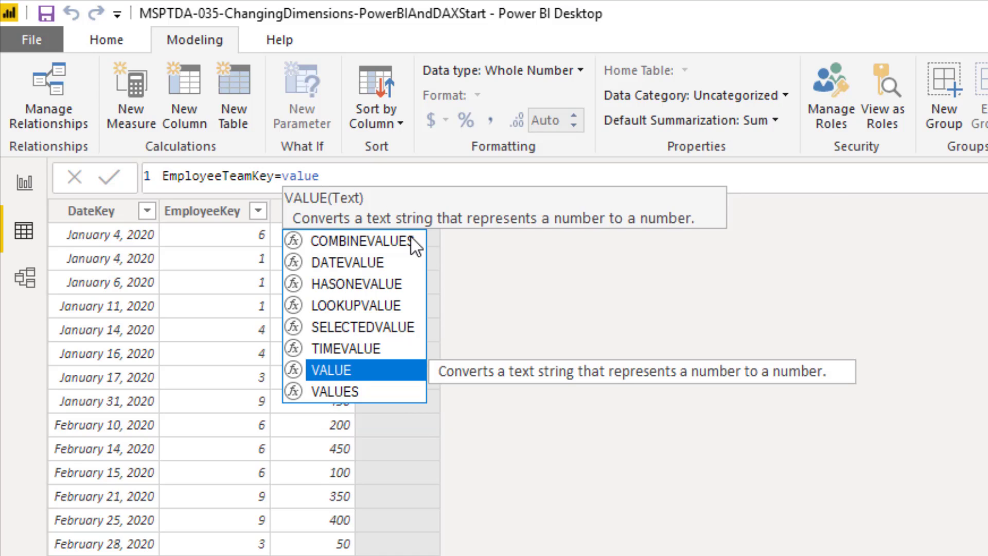
{"action": "type", "text": "s"}
{"action": "key", "text": "Tab"}
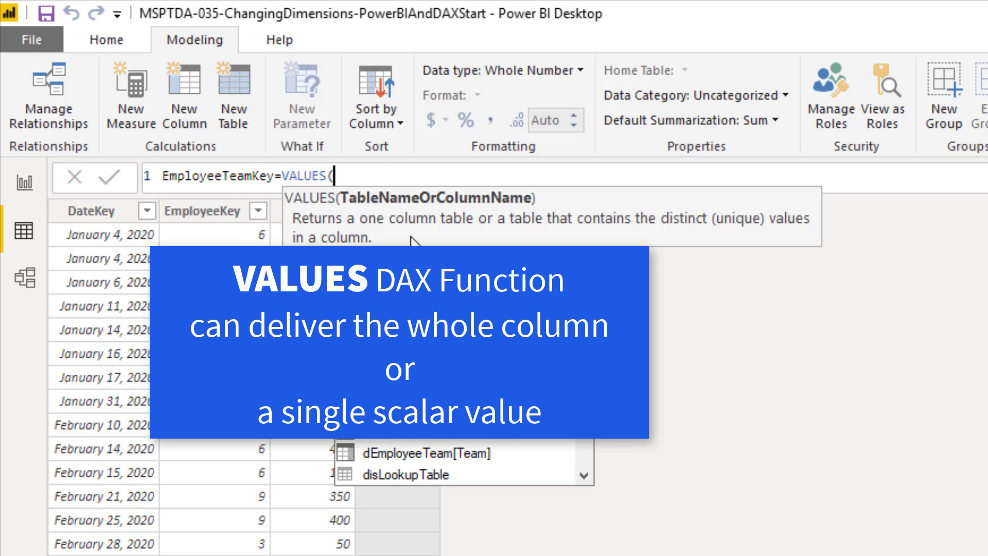
{"action": "type", "text": "dis"}
{"action": "key", "text": "Down"}
{"action": "key", "text": "Down"}
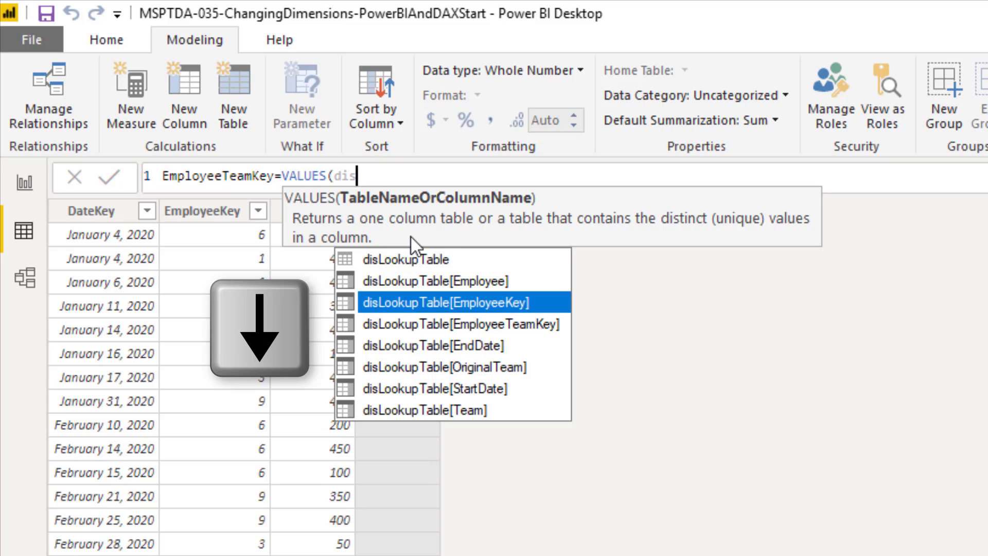
{"action": "key", "text": "Down"}
{"action": "key", "text": "Tab"}
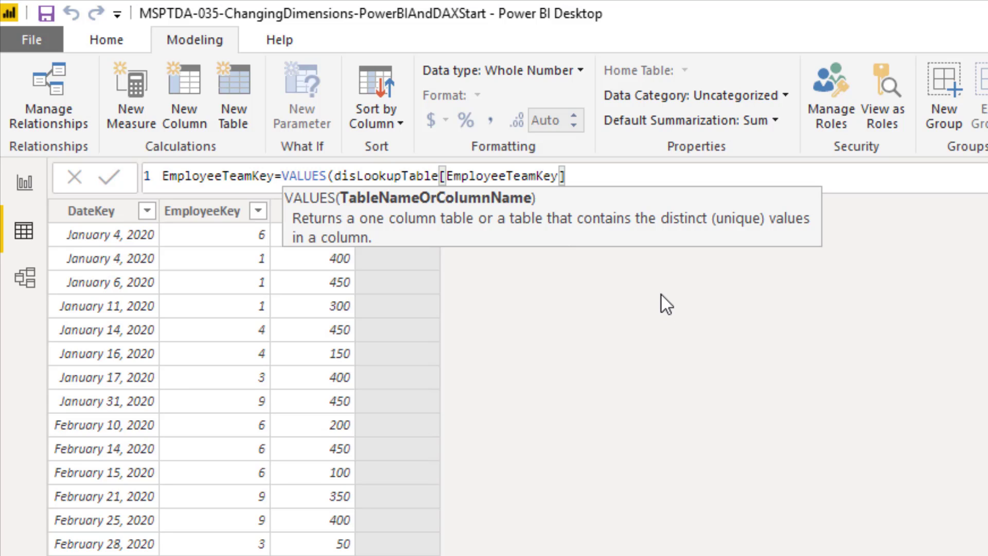
{"action": "type", "text": ")"}
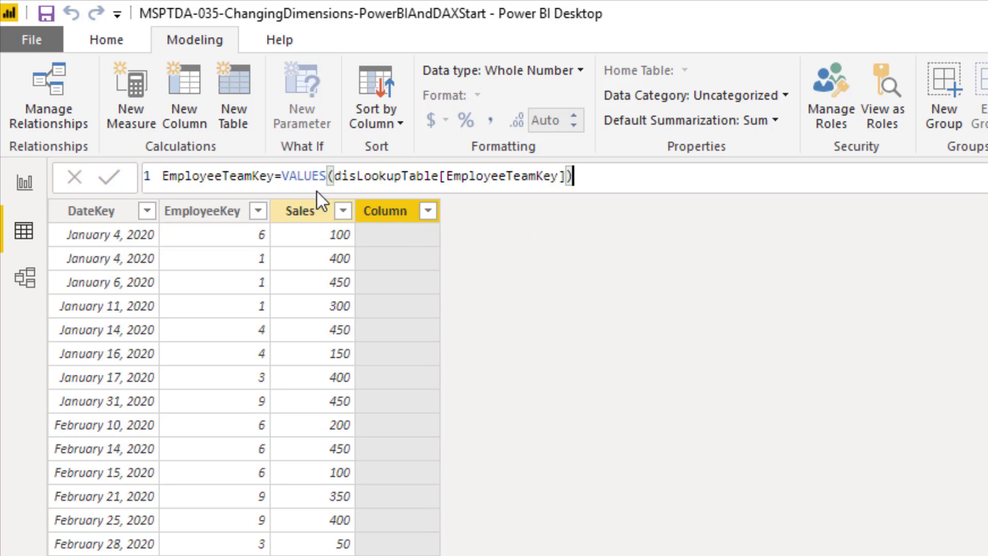
Wrap the VALUES expression in a CALCULATE function and add a comma after it for the filter argument.
{"action": "left_click", "coordinate": [283, 176]}
{"action": "type", "text": "c"}
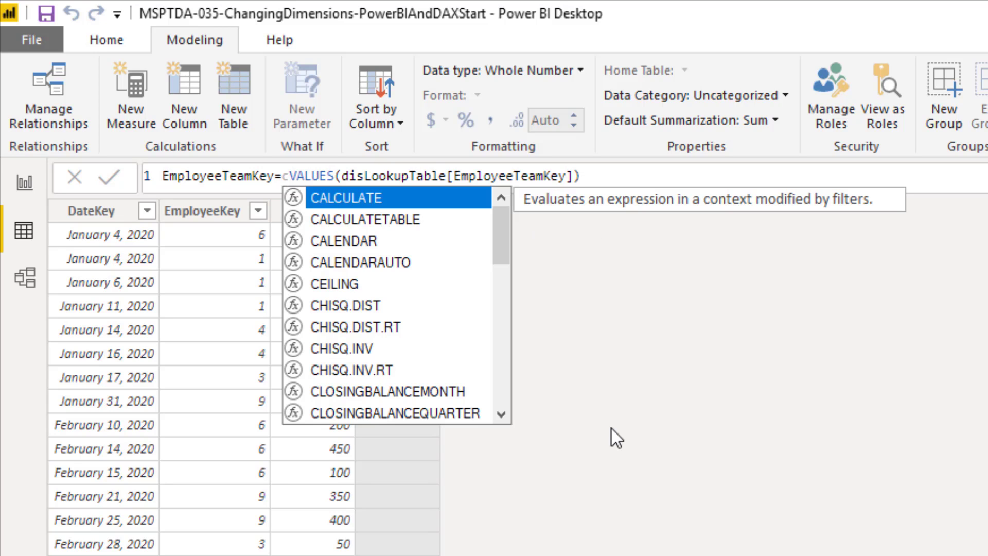
{"action": "type", "text": "a"}
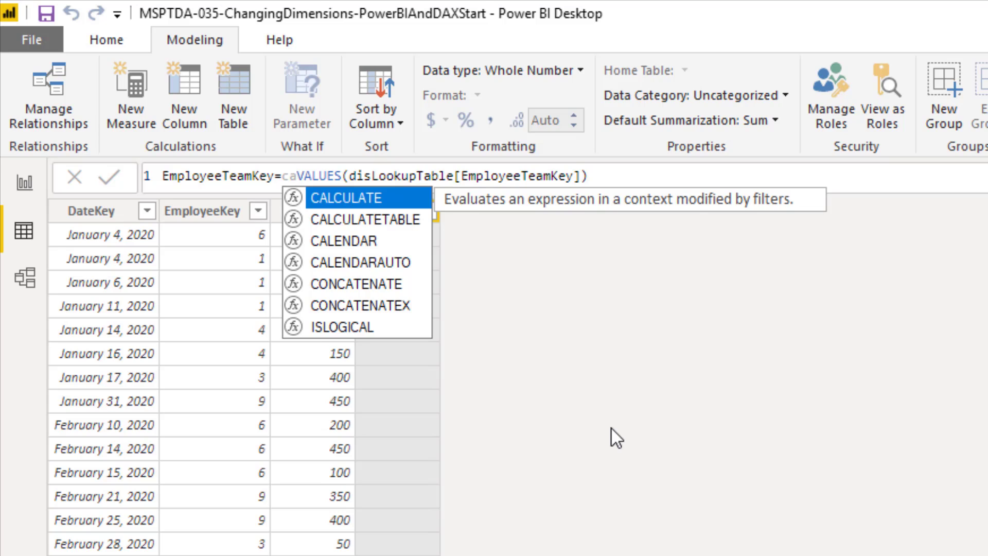
{"action": "key", "text": "Tab"}
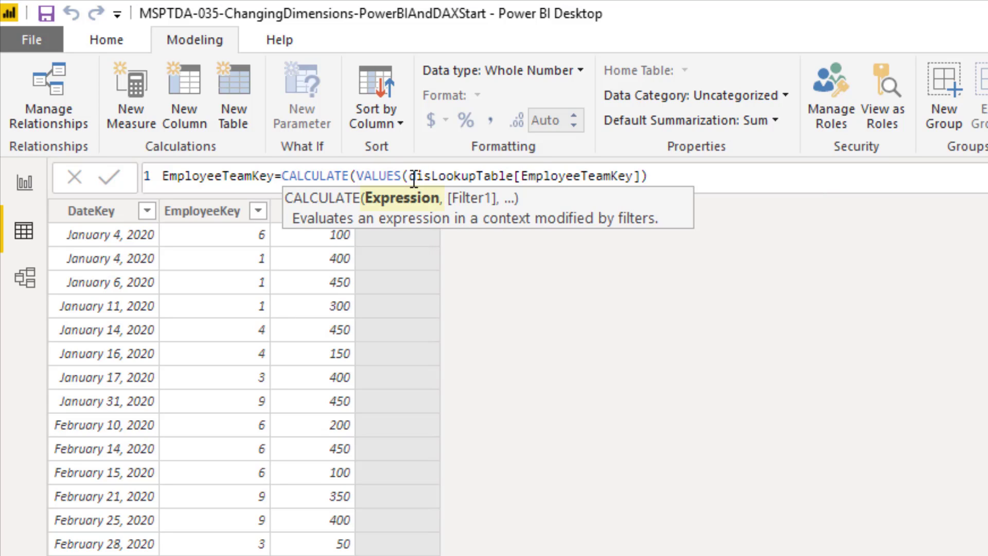
{"action": "left_click", "coordinate": [677, 178]}
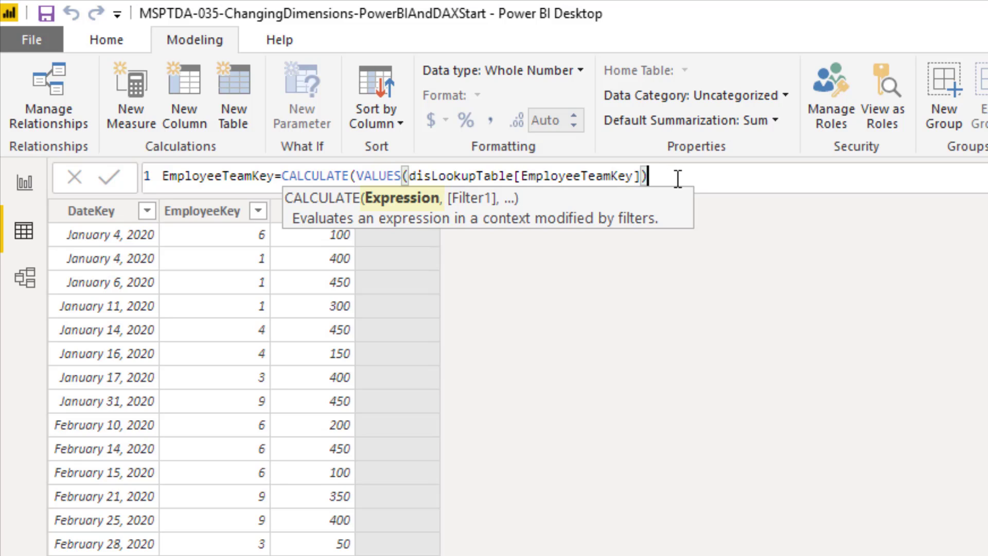
{"action": "type", "text": ","}
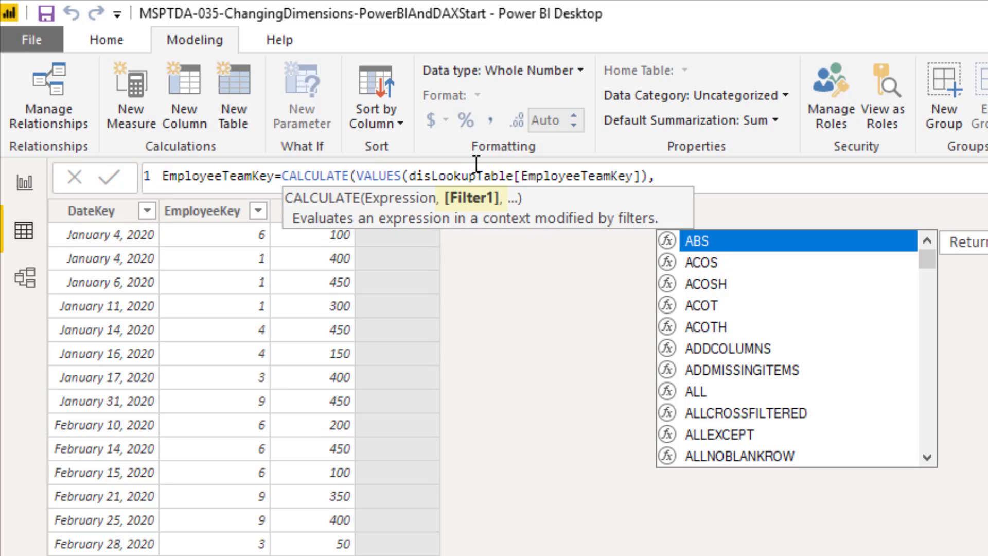
Add a FILTER function over disLookupTable as the filter argument of CALCULATE.
{"action": "type", "text": "fil"}
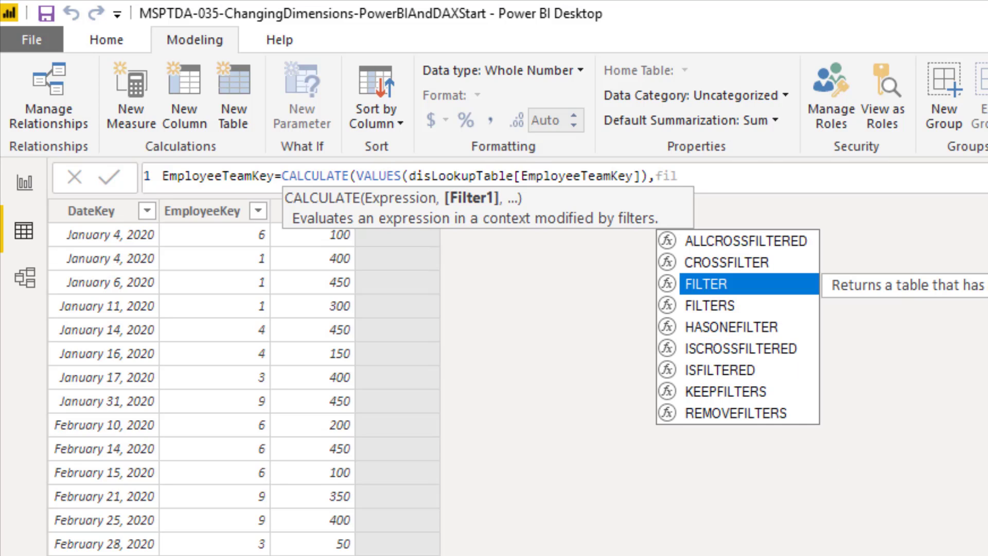
{"action": "key", "text": "Tab"}
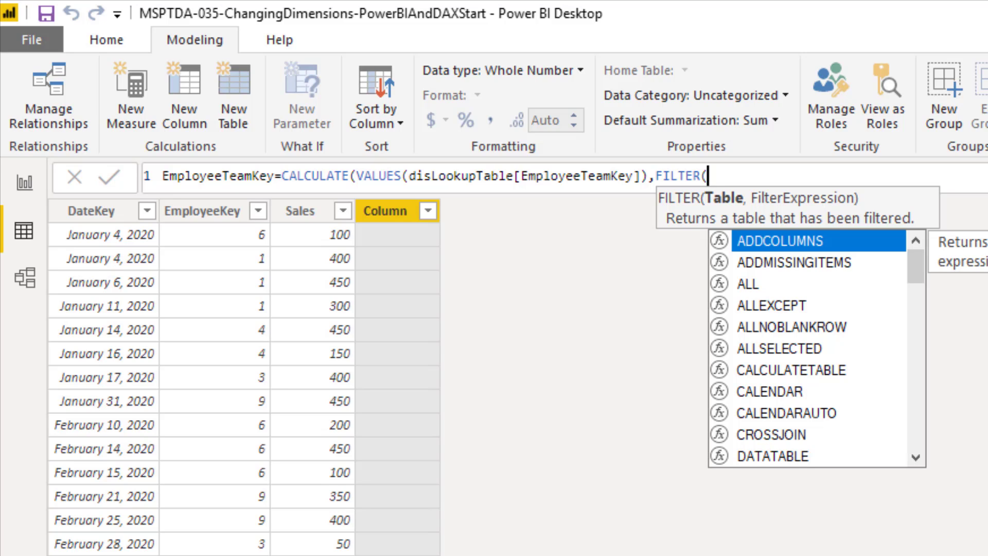
{"action": "type", "text": "dis"}
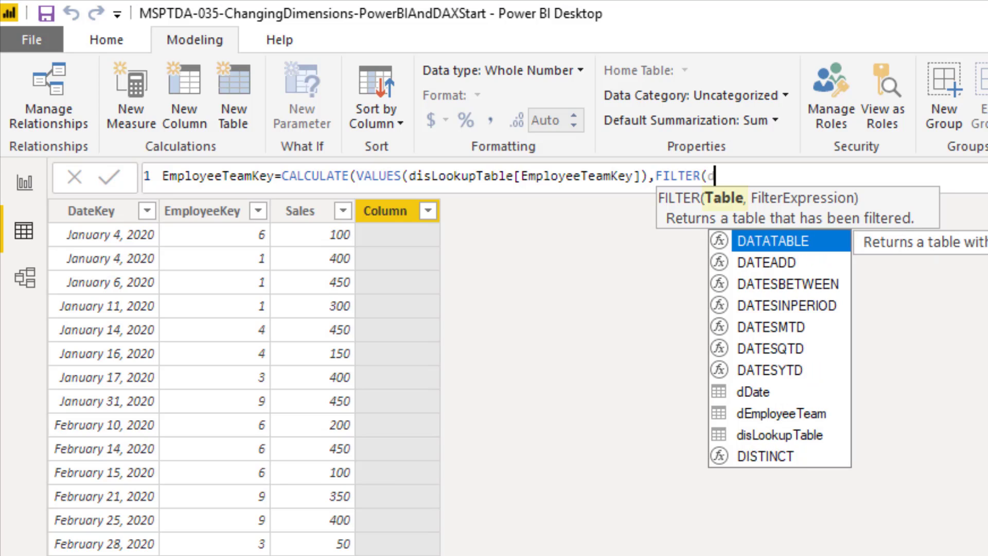
{"action": "key", "text": "Tab"}
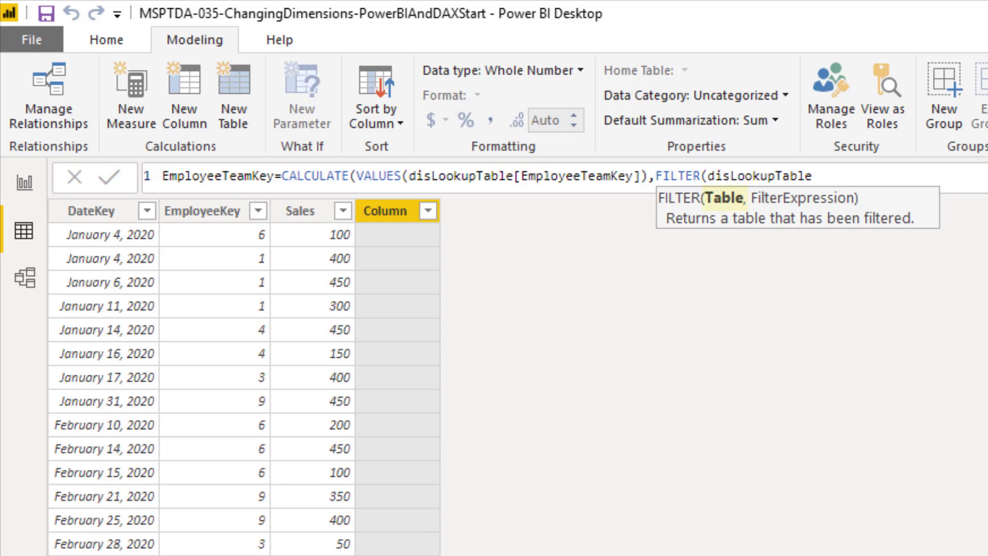
{"action": "type", "text": ","}
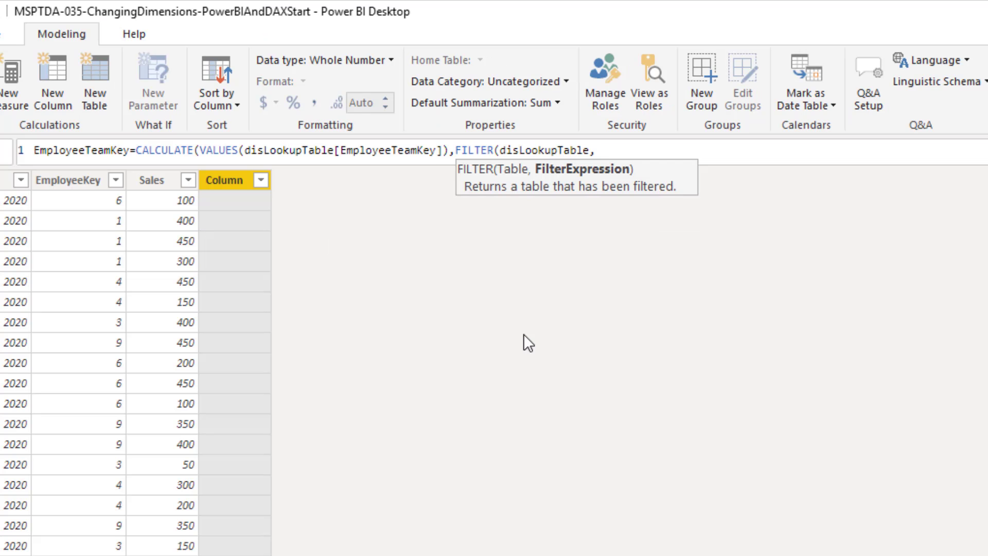
Enter fSales[EmployeeKey]=disLookupTable[EmployeeKey] as the first condition of the FILTER expression.
{"action": "type", "text": "fs"}
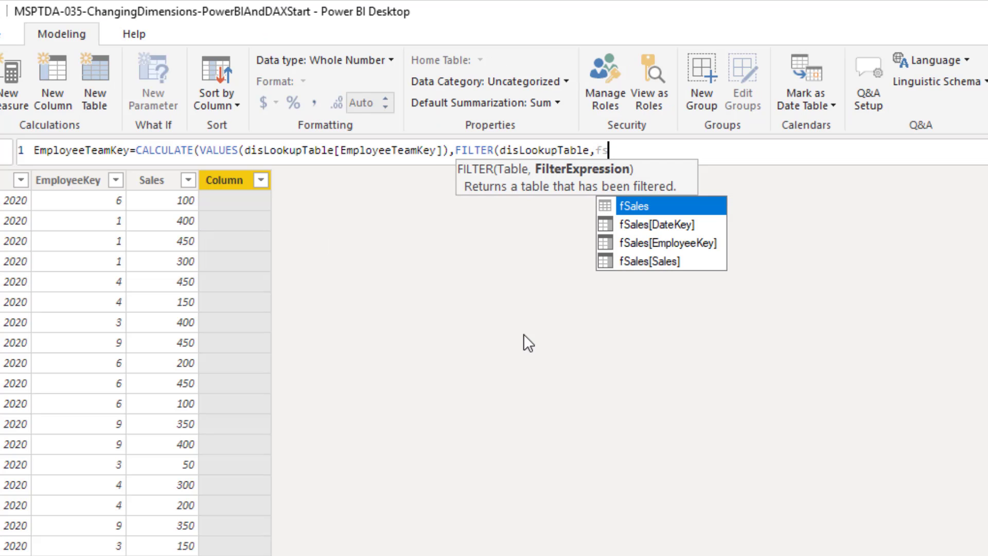
{"action": "key", "text": "Down"}
{"action": "key", "text": "Down"}
{"action": "key", "text": "Tab"}
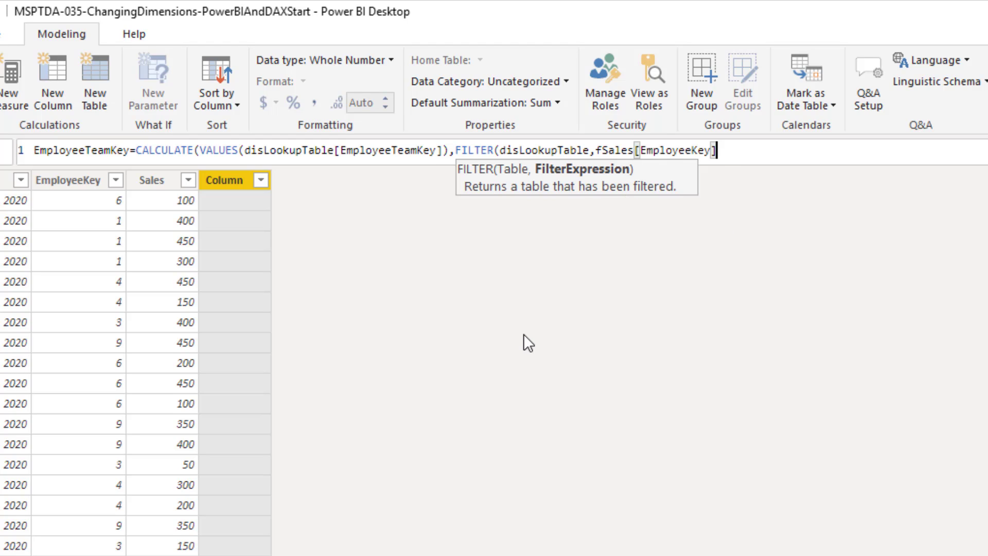
{"action": "type", "text": "=dis"}
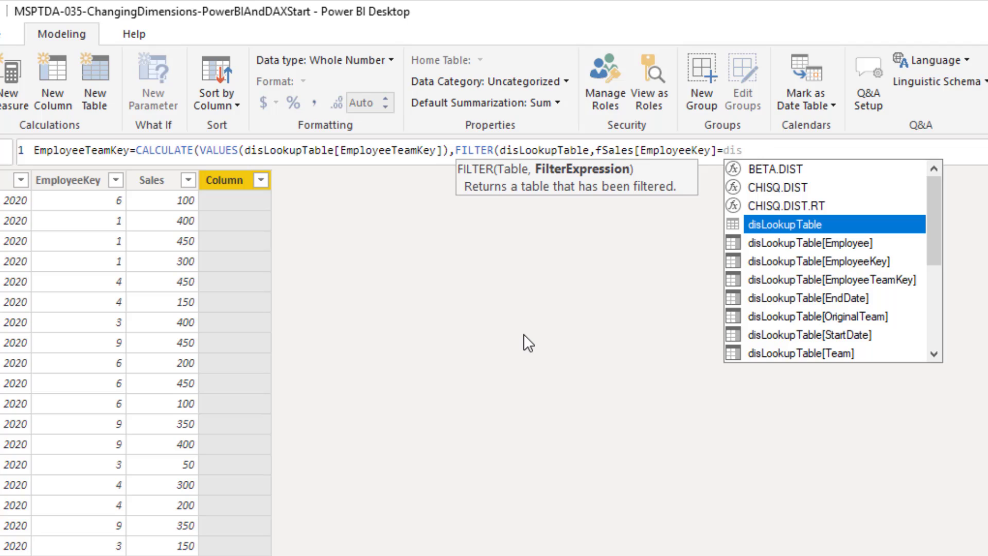
{"action": "key", "text": "Down"}
{"action": "key", "text": "Down"}
{"action": "key", "text": "Tab"}
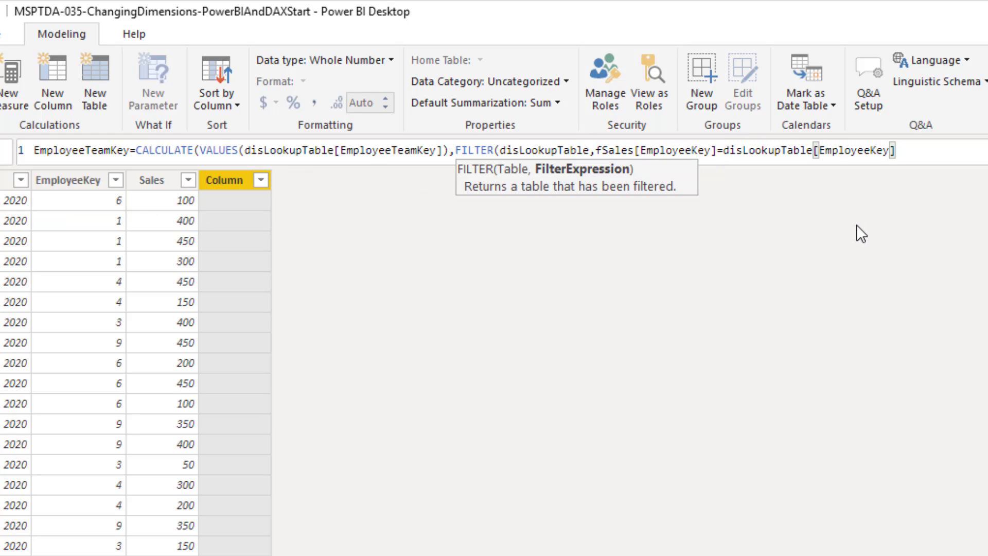
{"action": "type", "text": ")"}
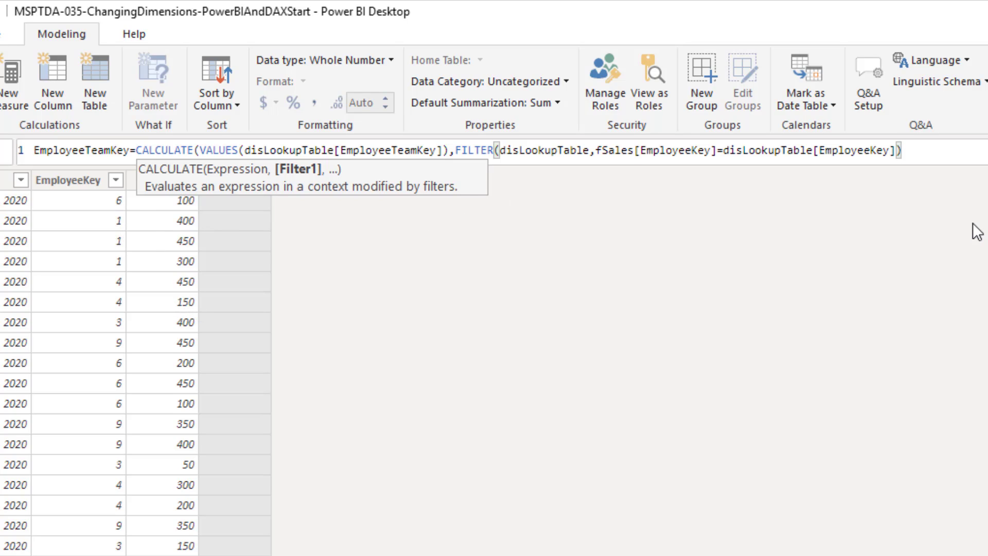
{"action": "key", "text": "BackSpace"}
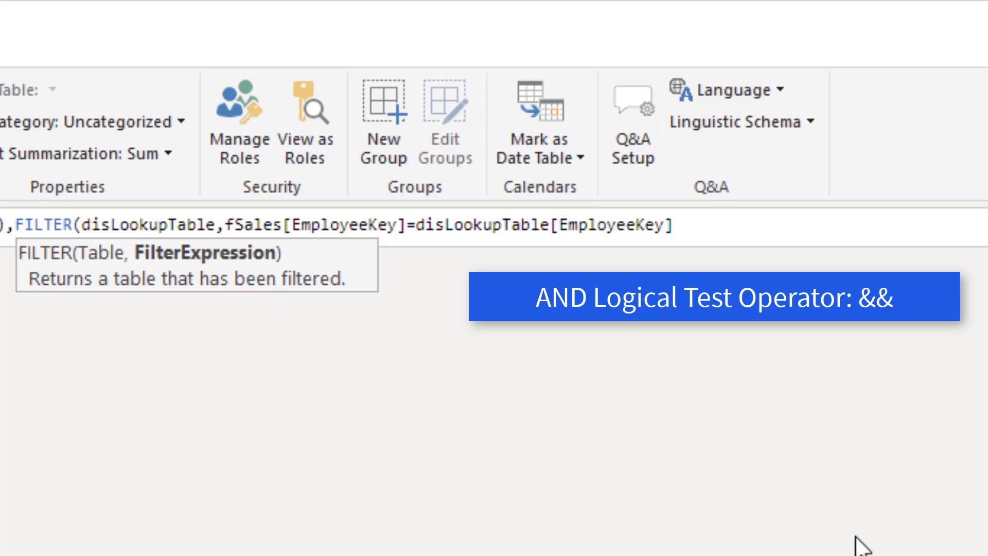
Add the second FILTER condition with the && operator: fSales[DateKey]>=disLookupTable[StartDate].
{"action": "type", "text": "&&"}
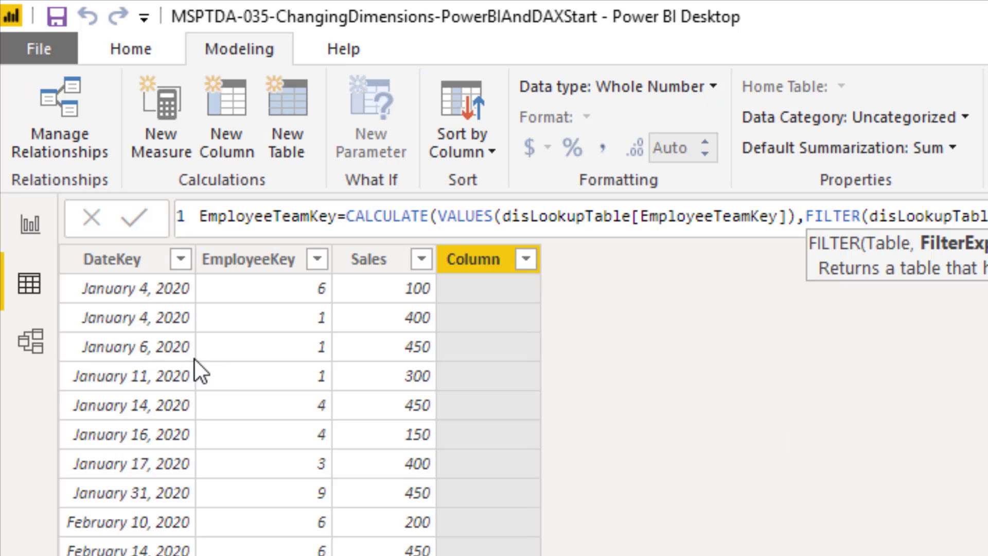
{"action": "left_click", "coordinate": [141, 301]}
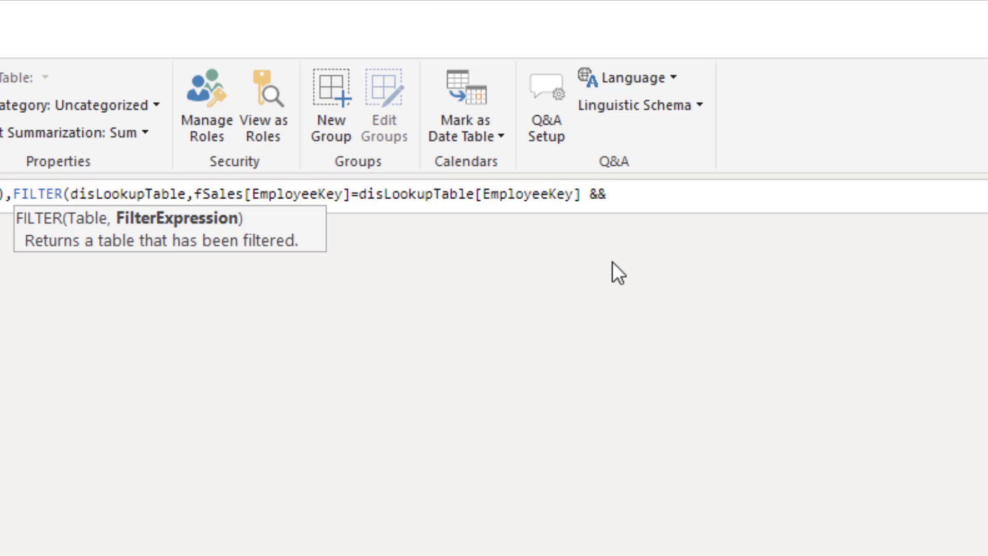
{"action": "type", "text": "fs"}
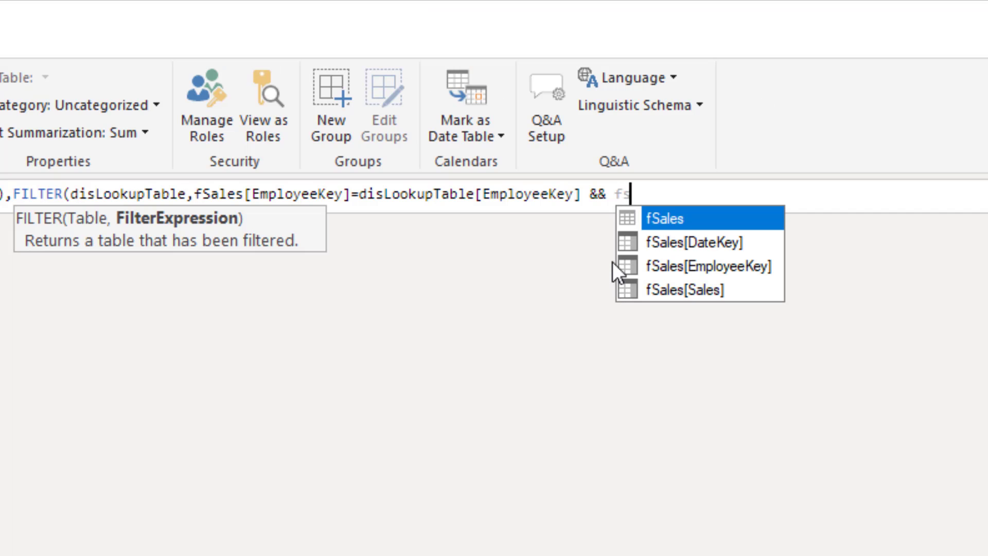
{"action": "key", "text": "Down"}
{"action": "key", "text": "Tab"}
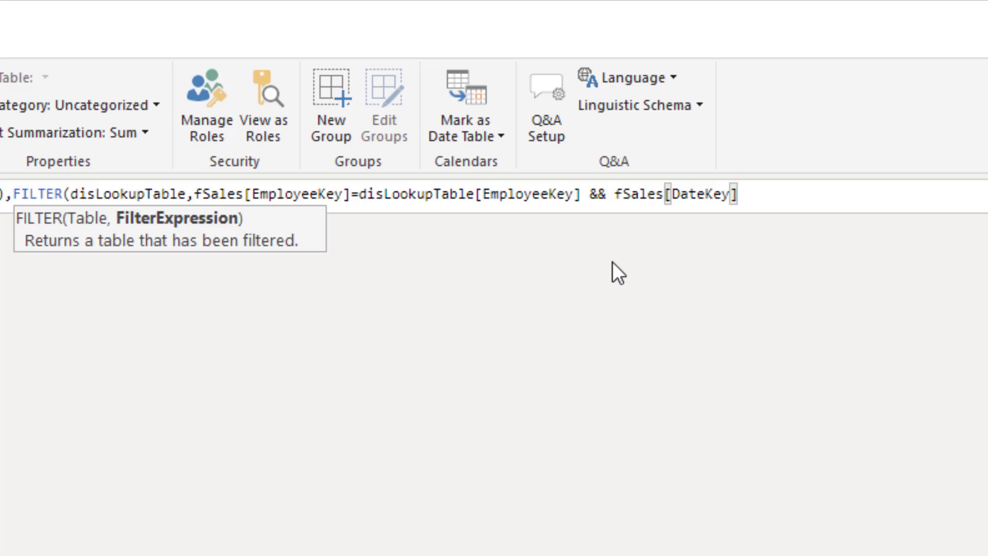
{"action": "type", "text": ">=dis"}
{"action": "key", "text": "Down"}
{"action": "key", "text": "Down"}
{"action": "key", "text": "Down"}
{"action": "key", "text": "Down"}
{"action": "key", "text": "Down"}
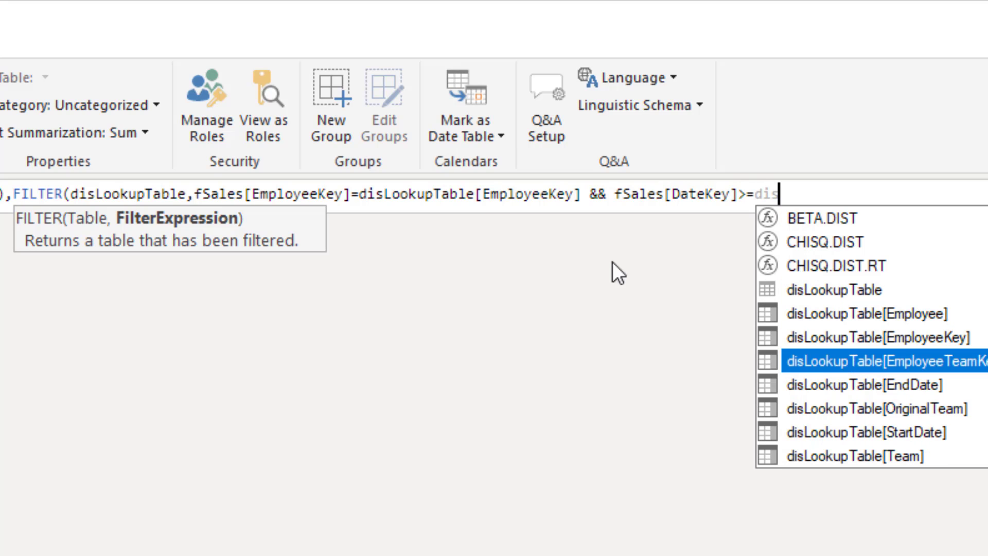
{"action": "key", "text": "Down"}
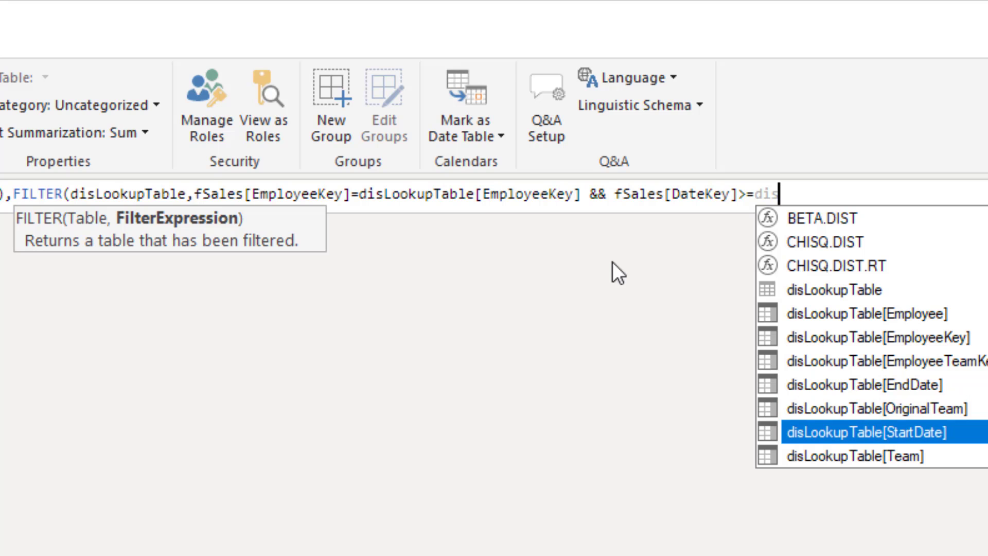
{"action": "key", "text": "Tab"}
Add the third condition && fSales[DateKey]<=disLookupTable[EndDate] and close the FILTER and CALCULATE parentheses.
{"action": "type", "text": "&"}
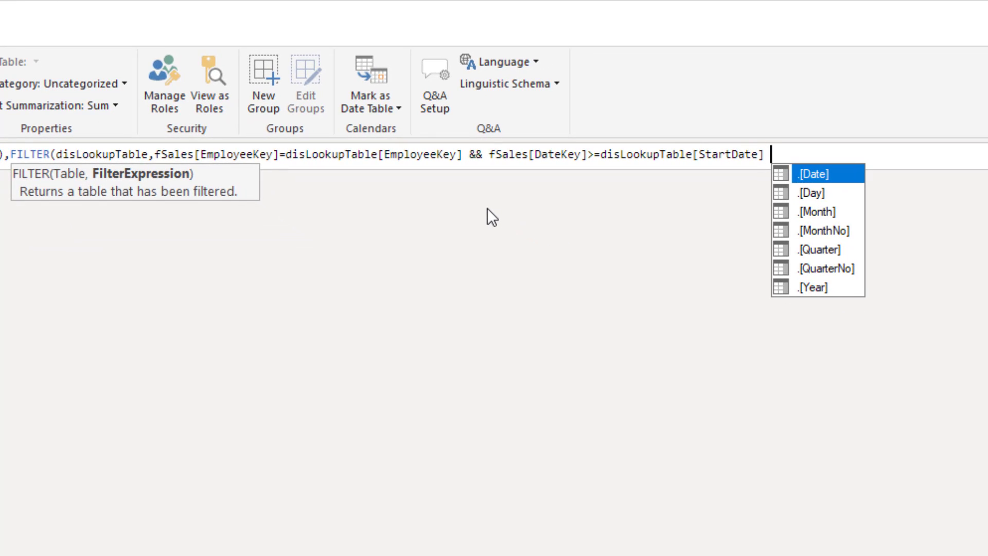
{"action": "type", "text": "&"}
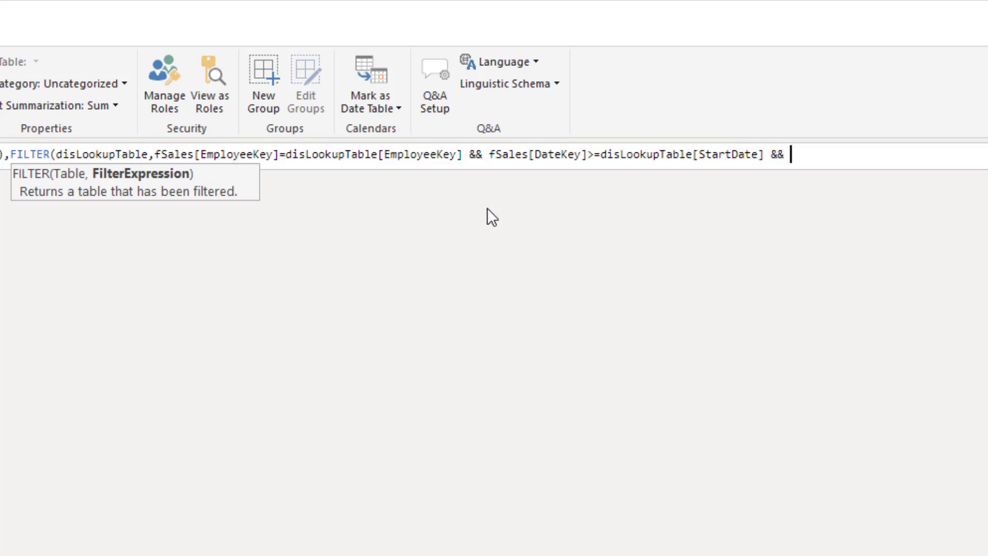
{"action": "type", "text": " fSales"}
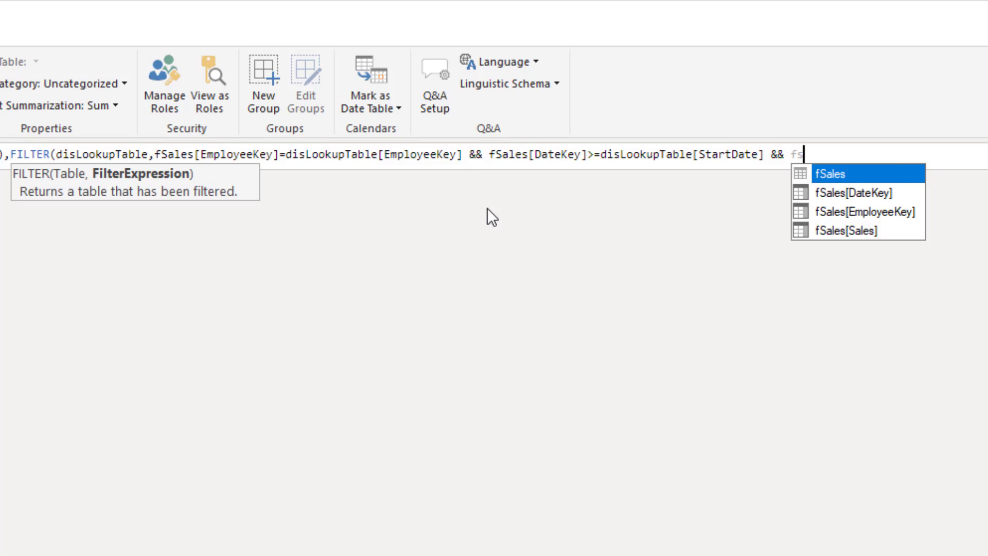
{"action": "key", "text": "Down"}
{"action": "key", "text": "Tab"}
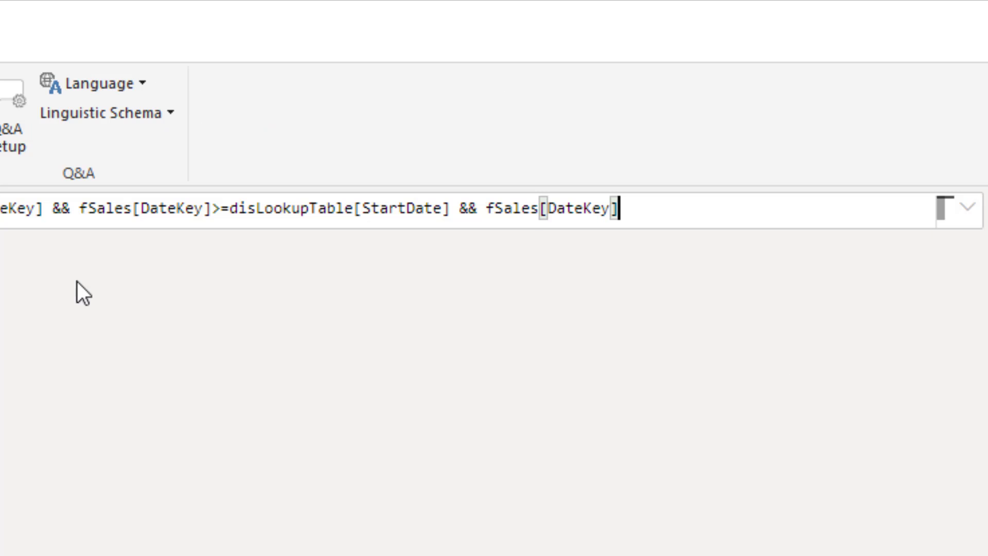
{"action": "type", "text": "<="}
{"action": "type", "text": "dis"}
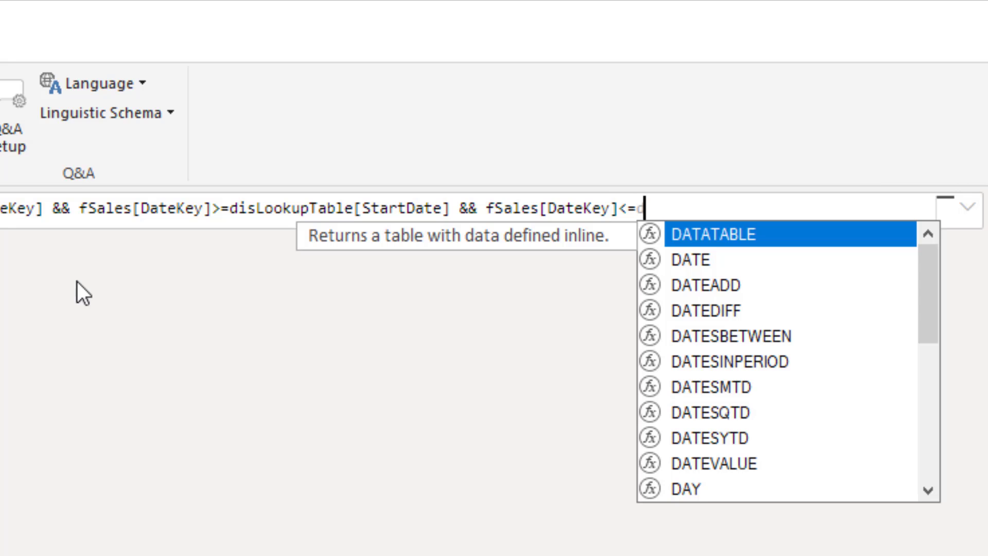
{"action": "key", "text": "Down"}
{"action": "key", "text": "Down"}
{"action": "key", "text": "Down"}
{"action": "key", "text": "Down"}
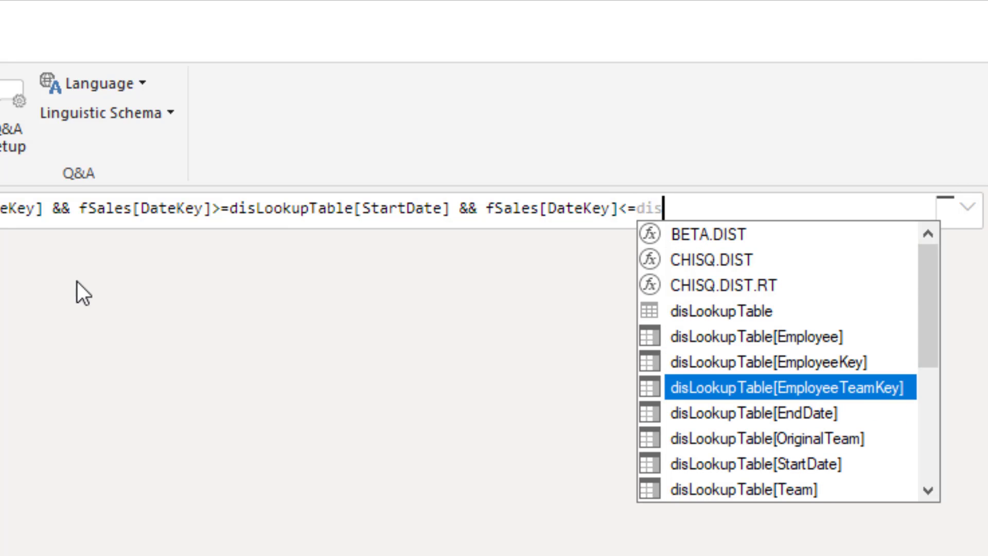
{"action": "key", "text": "Tab"}
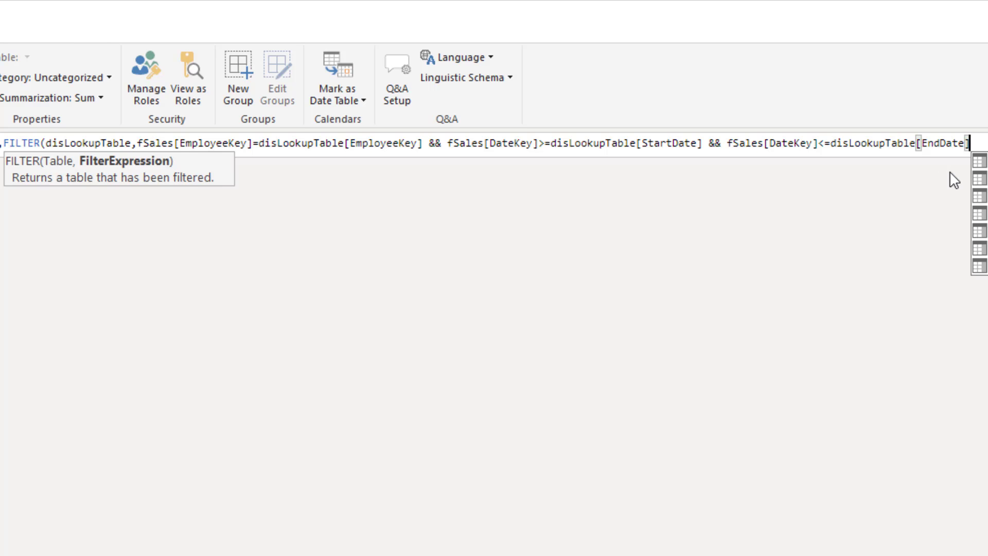
{"action": "type", "text": ")"}
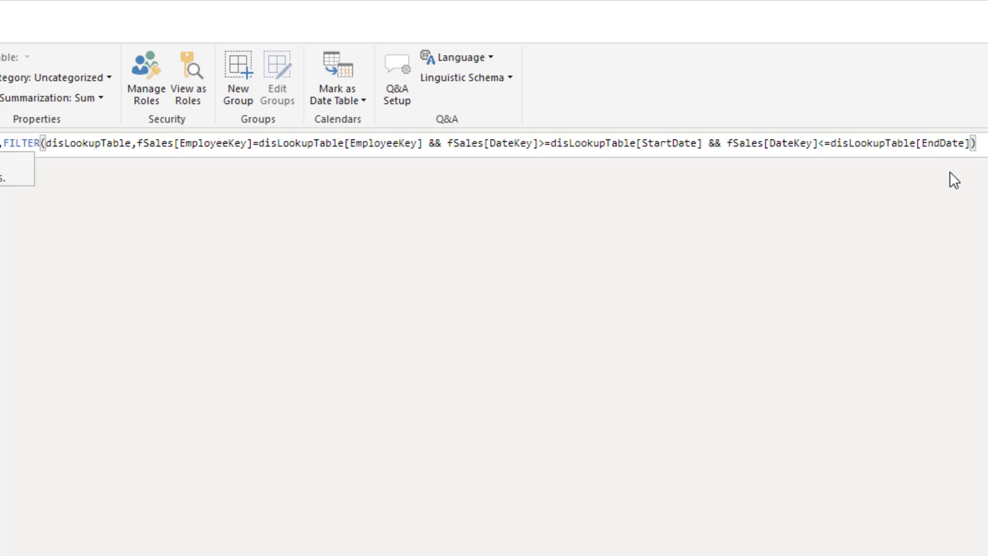
{"action": "type", "text": ")"}
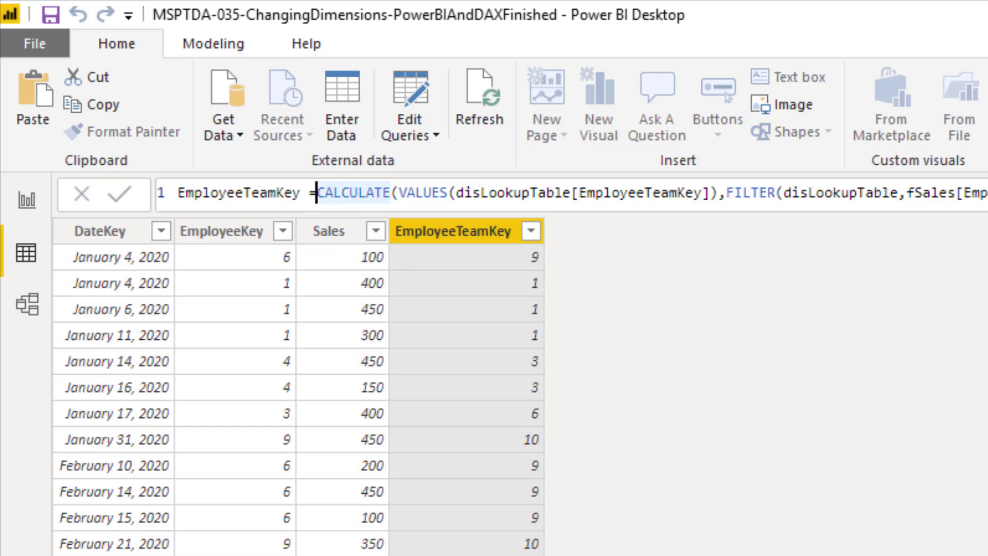
Put CALCULATE, its VALUES argument and the FILTER function of the EmployeeTeamKey formula on separate indented lines.
{"action": "key", "text": "shift+Return"}
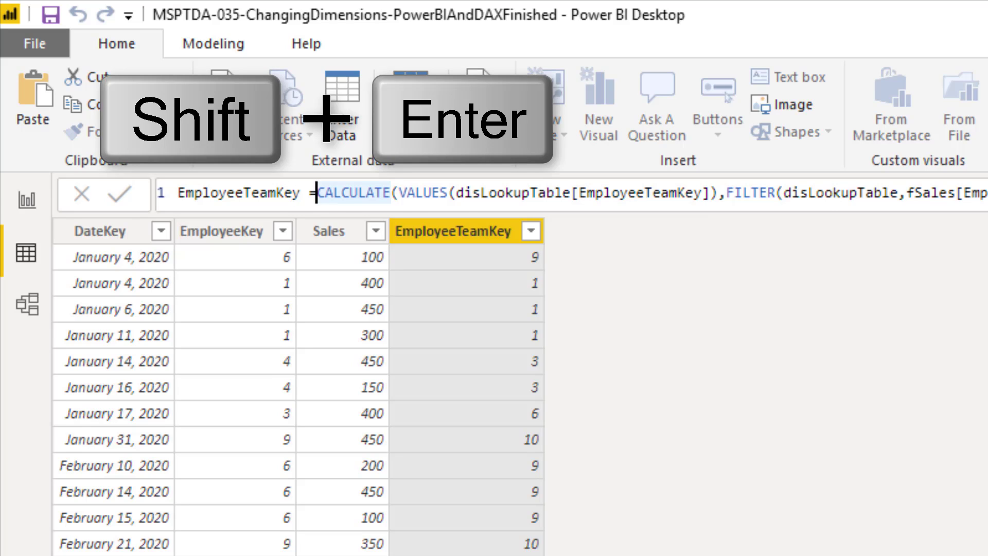
{"action": "key", "text": "Tab"}
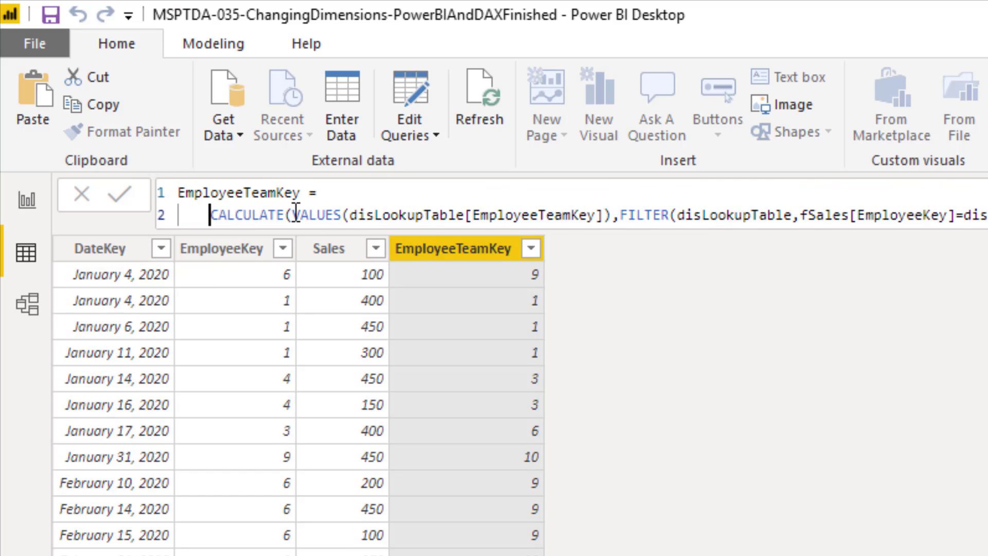
{"action": "left_click", "coordinate": [294, 215]}
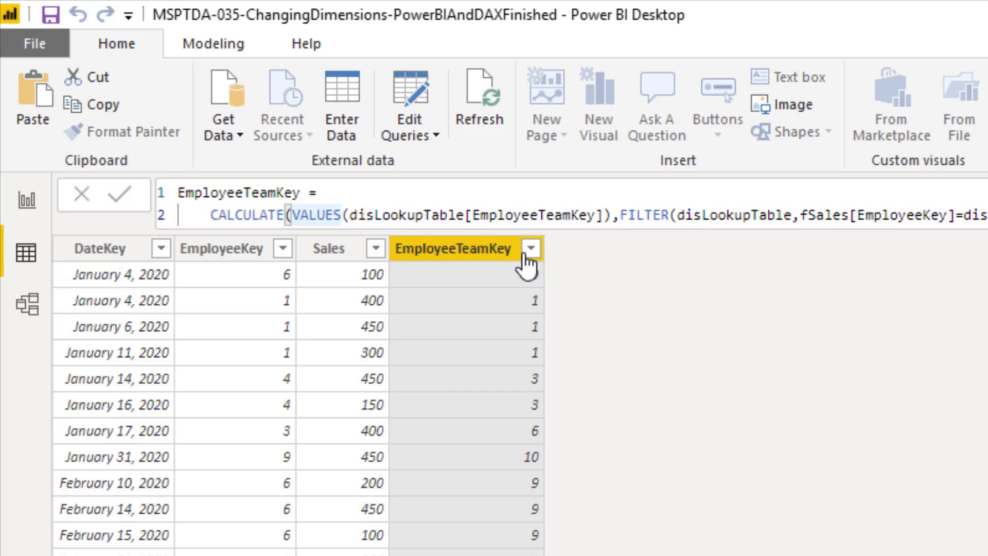
{"action": "key", "text": "shift+Return"}
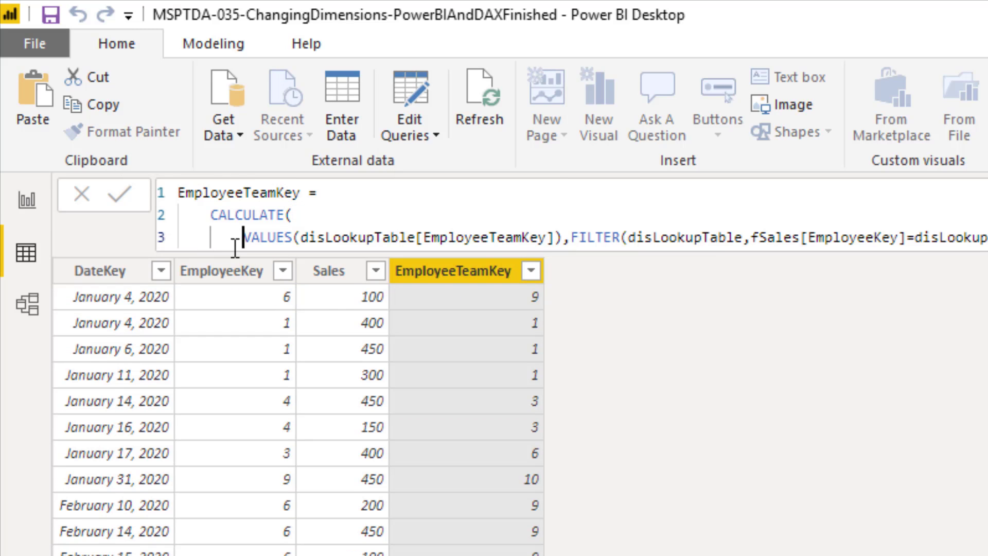
{"action": "left_click", "coordinate": [569, 237]}
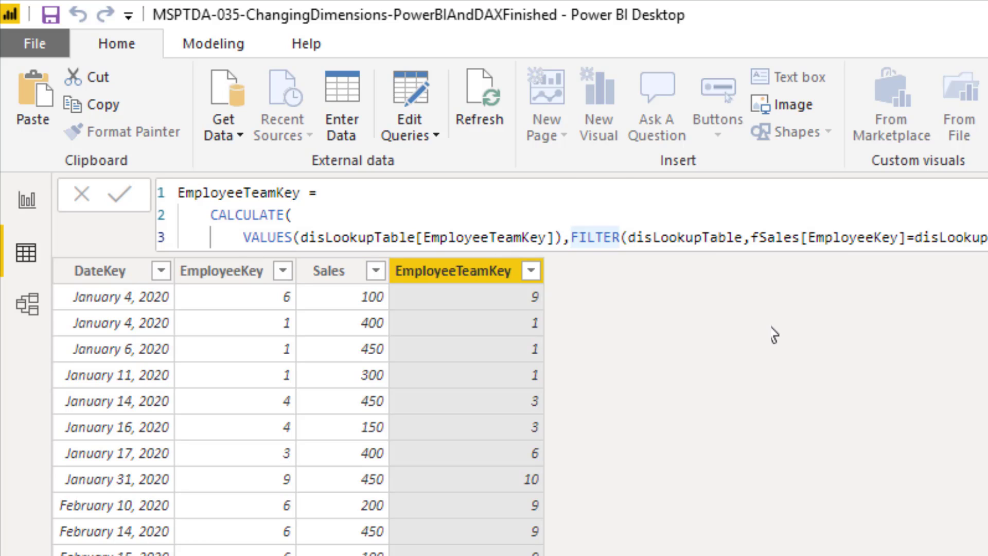
{"action": "key", "text": "shift+Return"}
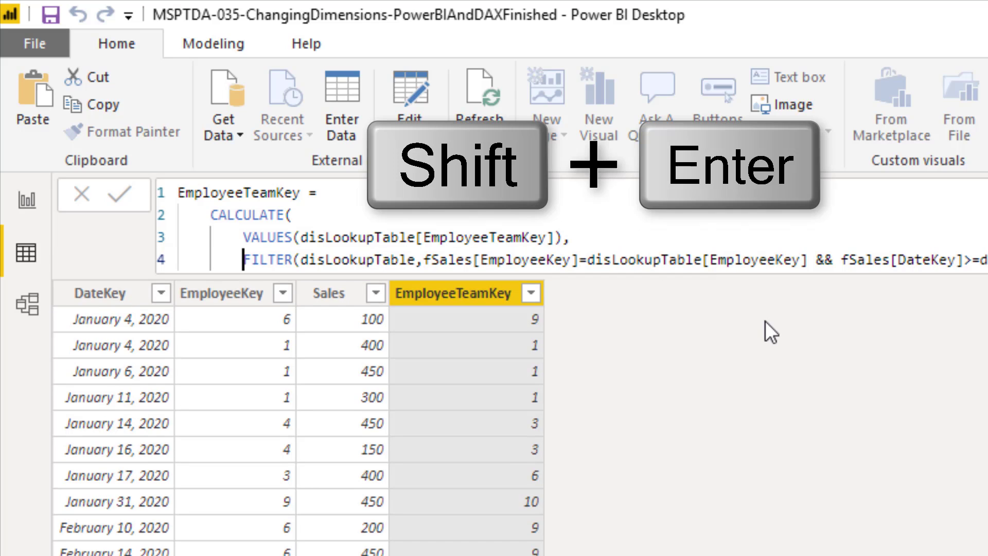
Place each of the three FILTER conditions on its own line, indented one level deeper than FILTER.
{"action": "left_click", "coordinate": [425, 260]}
{"action": "key", "text": "shift+Return"}
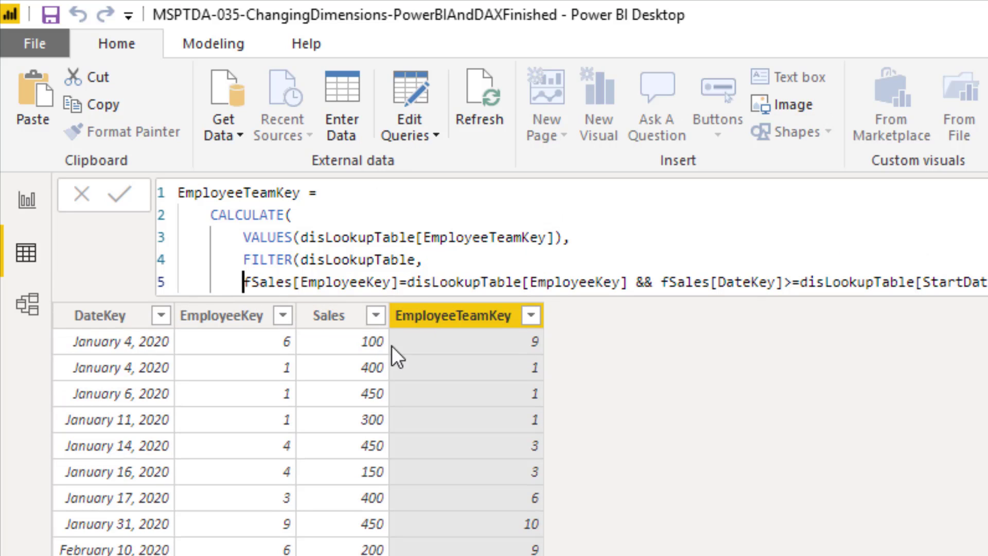
{"action": "key", "text": "Tab"}
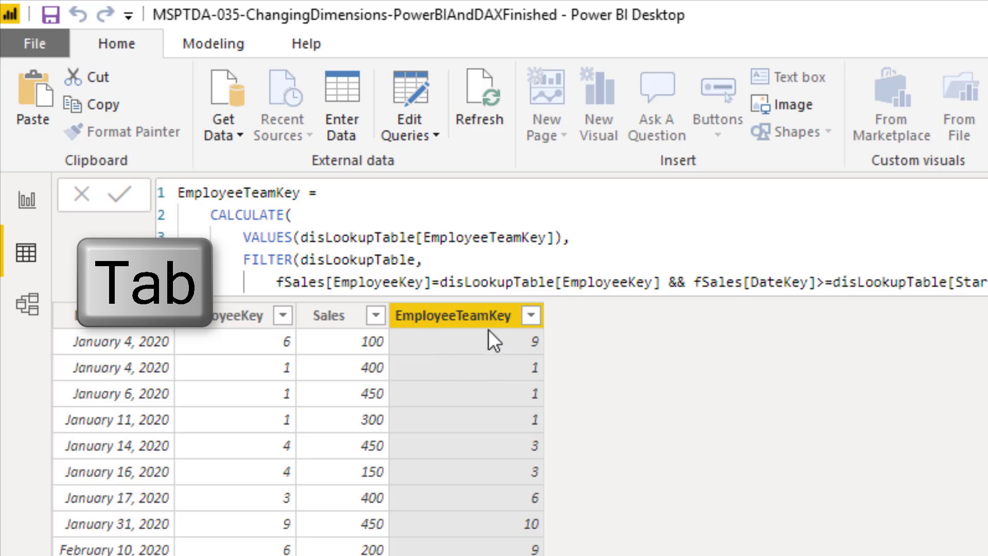
{"action": "left_click", "coordinate": [692, 282]}
{"action": "key", "text": "shift+Return"}
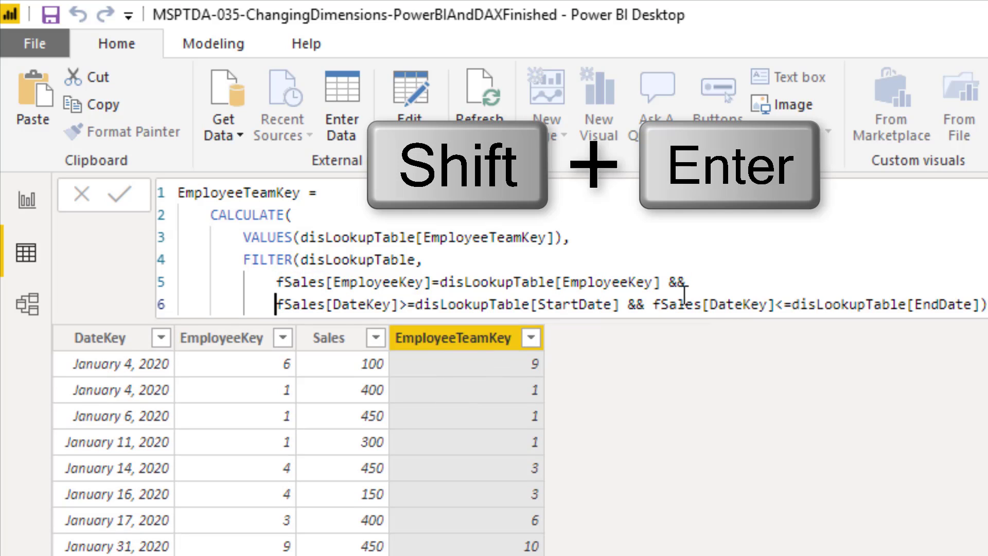
{"action": "left_click", "coordinate": [652, 305]}
{"action": "key", "text": "shift+Return"}
Move the closing parentheses of FILTER and CALCULATE to separate lines, each outdented to align with its function.
{"action": "left_click", "coordinate": [730, 334]}
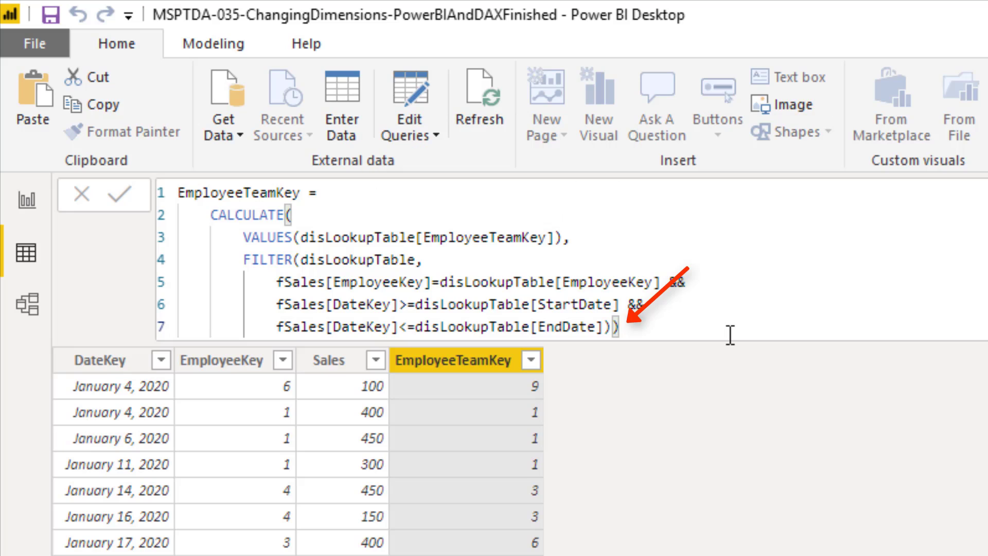
{"action": "key", "text": "BackSpace"}
{"action": "key", "text": "BackSpace"}
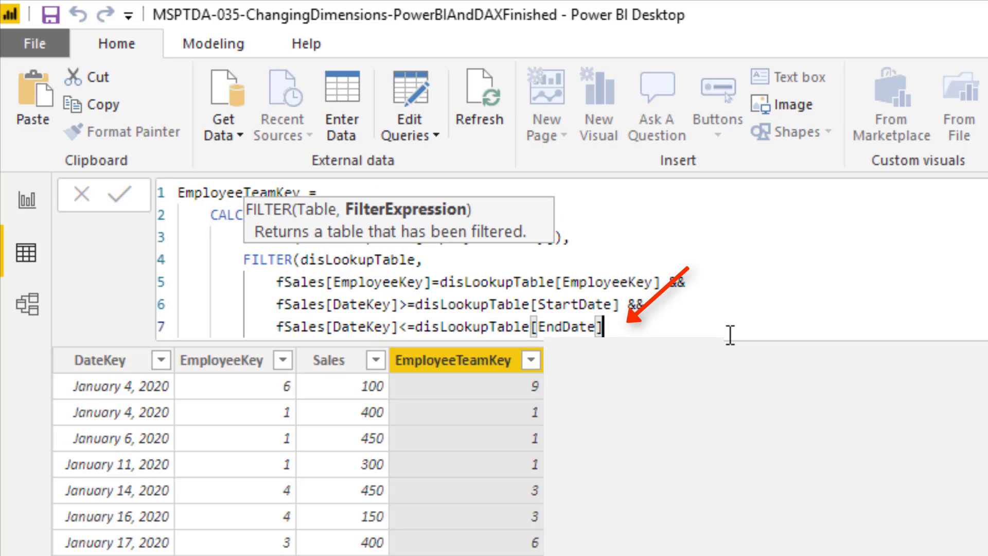
{"action": "key", "text": "shift+Return"}
{"action": "key", "text": "shift+Tab"}
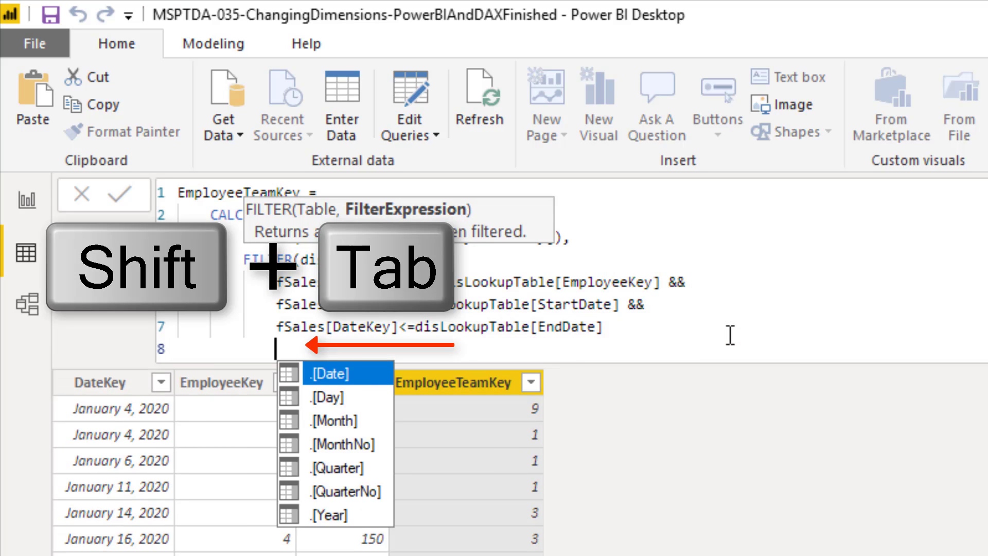
{"action": "type", "text": ")"}
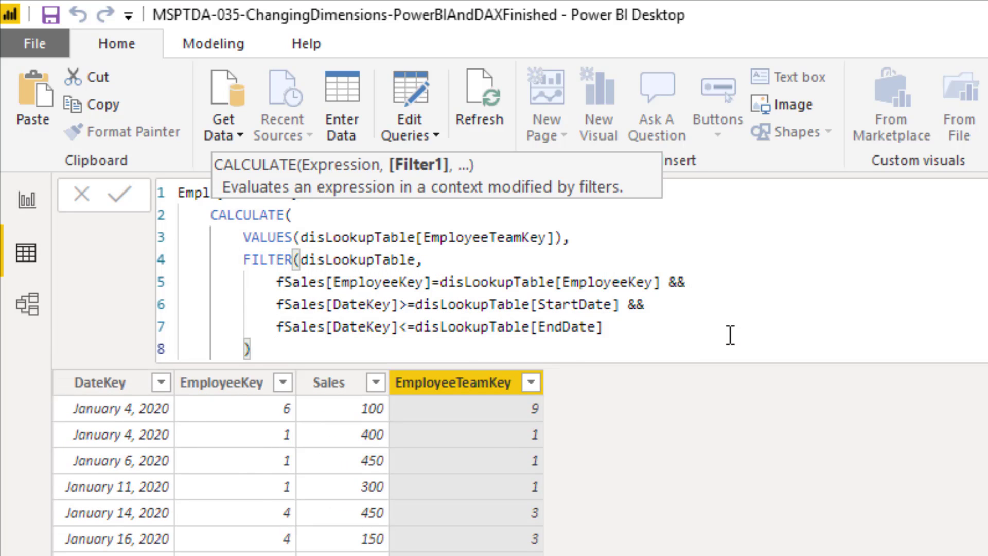
{"action": "key", "text": "shift+Return"}
{"action": "key", "text": "shift+Tab"}
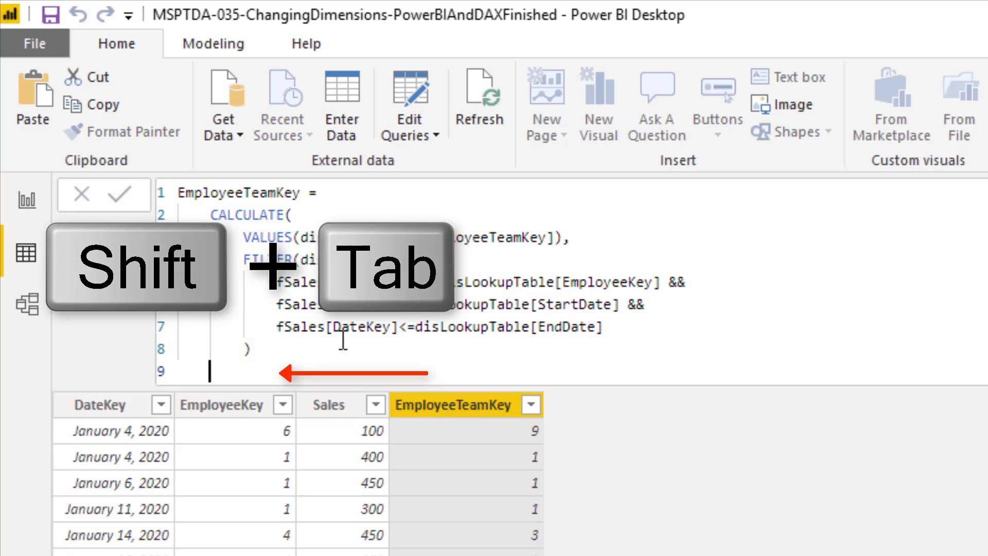
{"action": "type", "text": ")"}
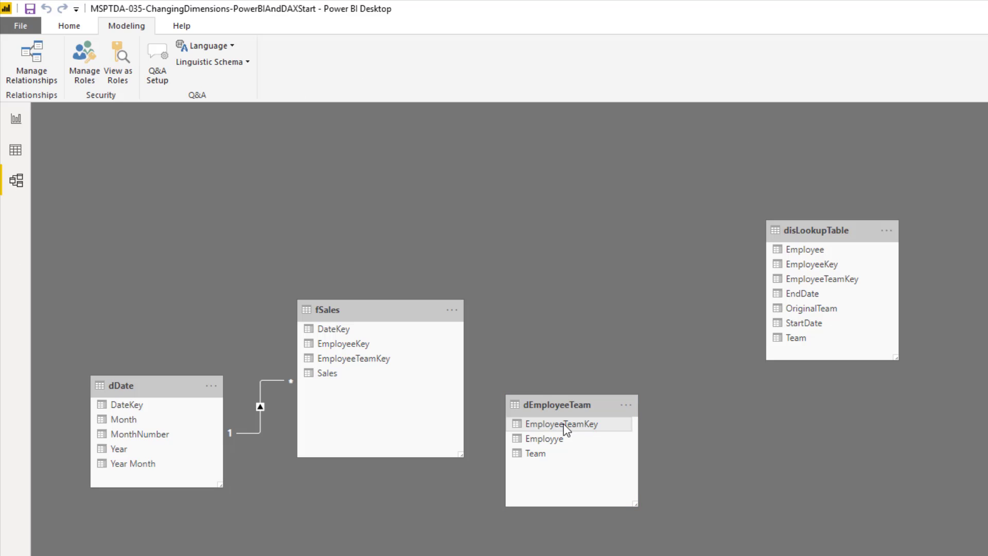
Relate dEmployeeTeam to fSales on EmployeeTeamKey in the model diagram, and hide disLookupTable in report view.
{"action": "left_click_drag", "start_coordinate": [561, 424], "coordinate": [398, 359]}
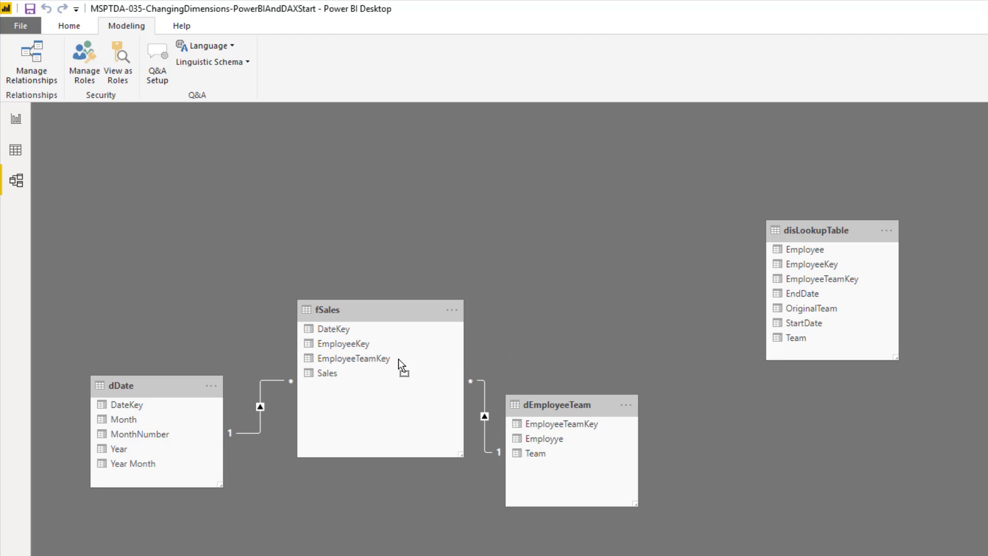
{"action": "left_click_drag", "start_coordinate": [575, 404], "coordinate": [595, 419]}
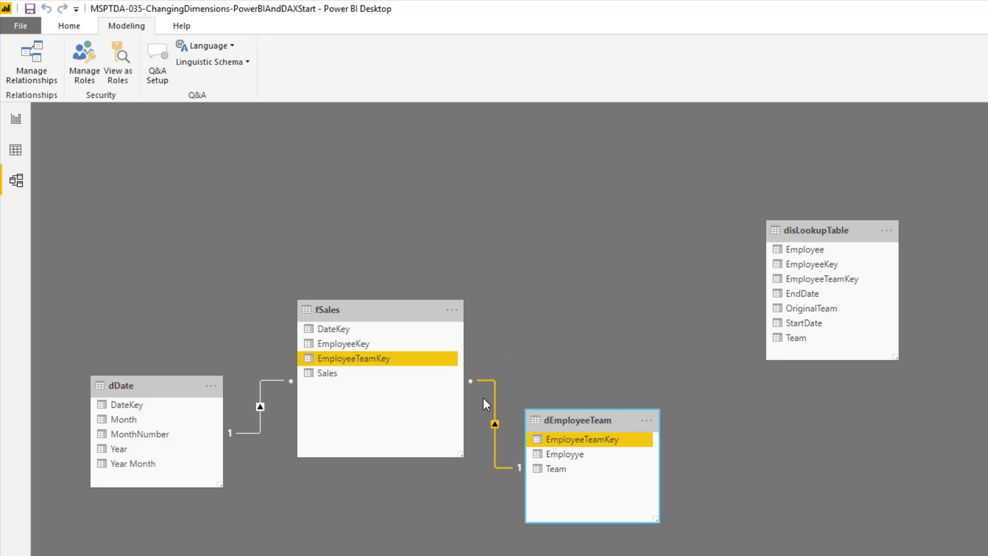
{"action": "right_click", "coordinate": [796, 231]}
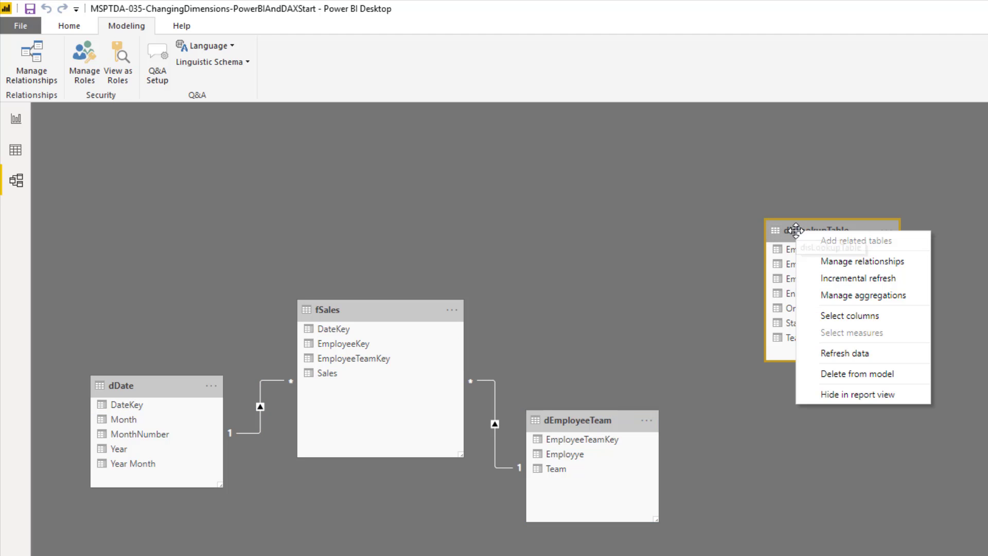
{"action": "left_click", "coordinate": [875, 395]}
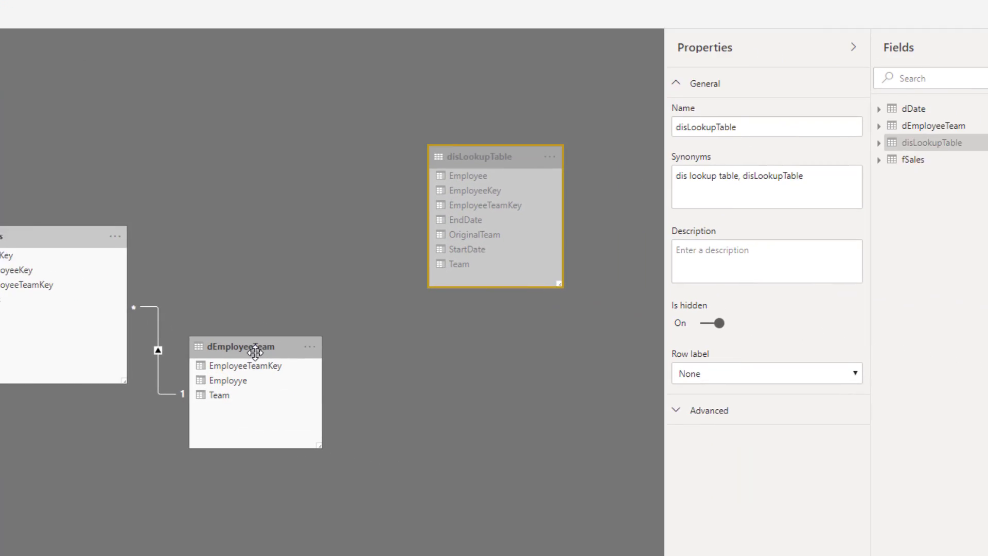
Rename the misspelled Employye column of the dEmployeeTeam table to Employee.
{"action": "left_click", "coordinate": [593, 426]}
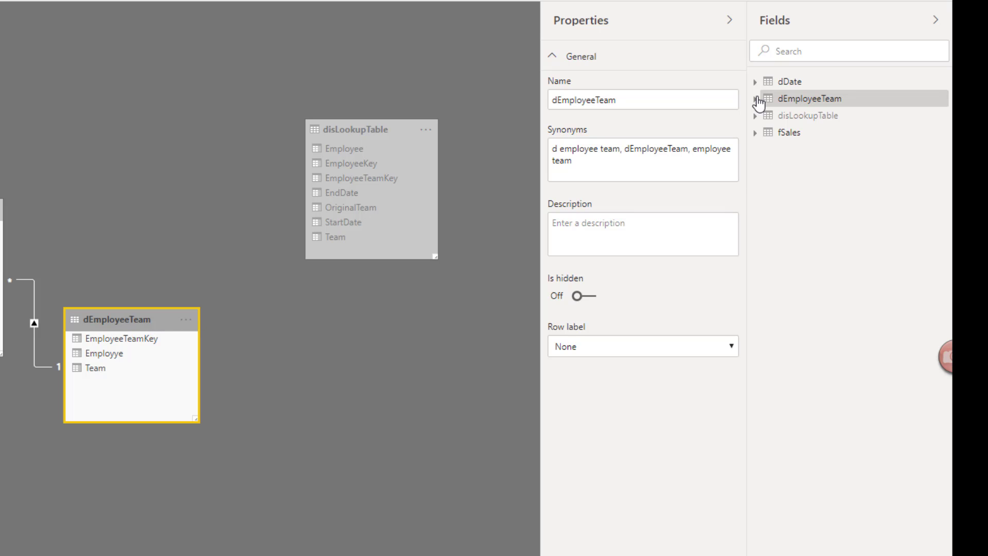
{"action": "left_click", "coordinate": [756, 100]}
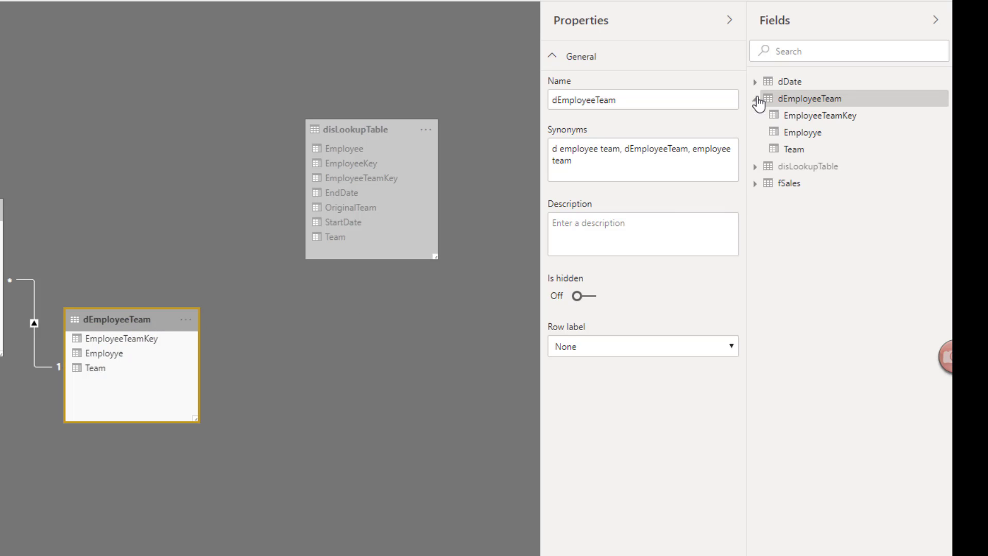
{"action": "left_click", "coordinate": [804, 137]}
{"action": "left_click", "coordinate": [602, 102]}
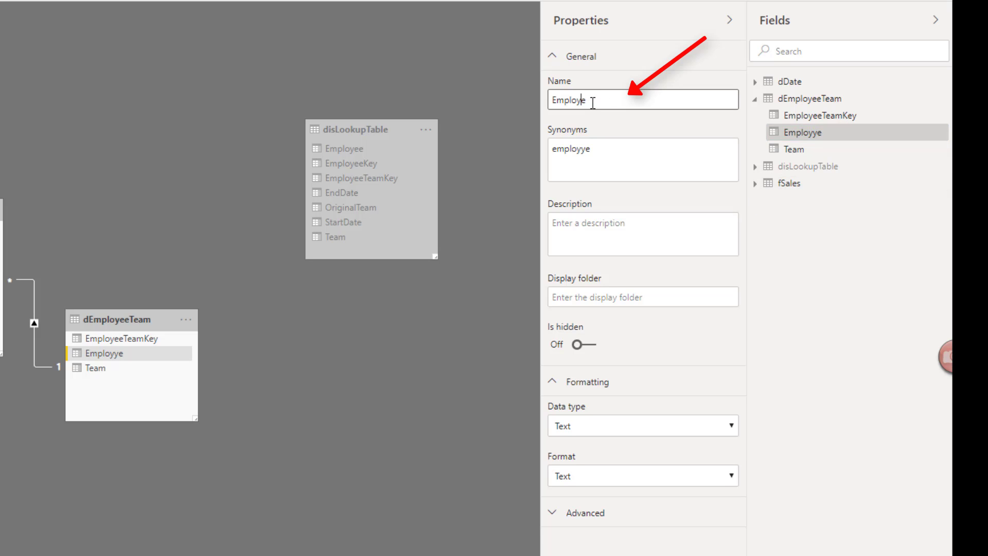
{"action": "key", "text": "BackSpace"}
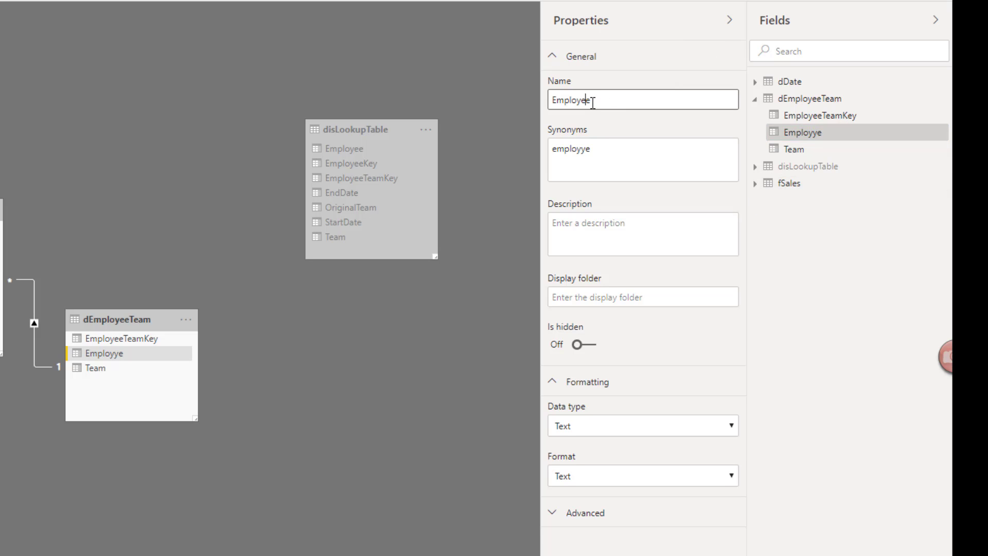
{"action": "key", "text": "Return"}
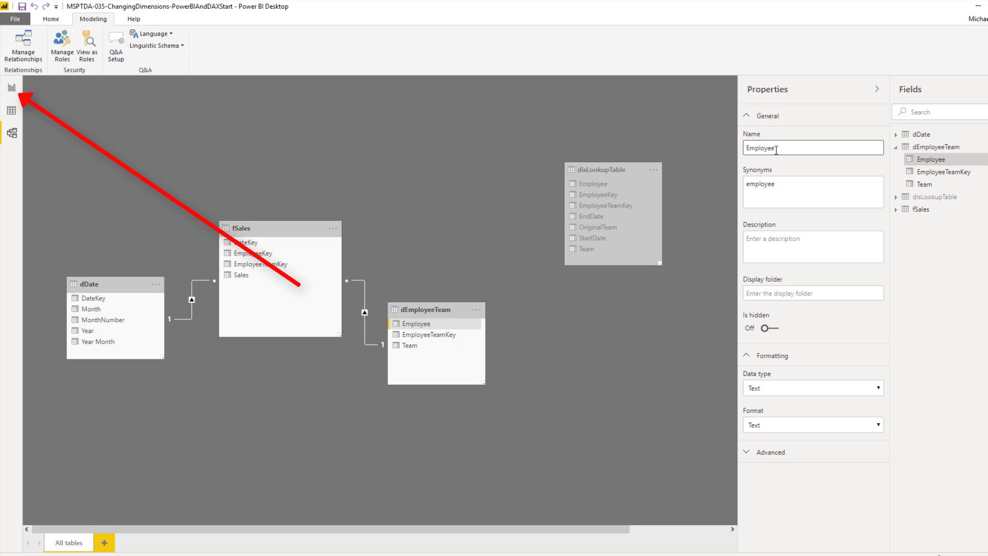
Add a matrix visual to the report page with Team and Employee from dEmployeeTeam as nested row fields.
{"action": "left_click", "coordinate": [12, 88]}
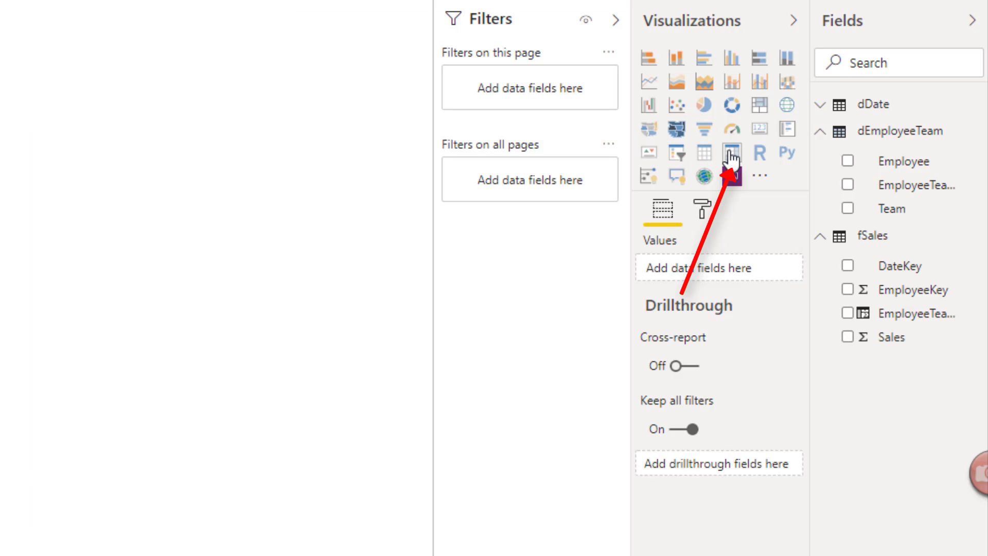
{"action": "left_click", "coordinate": [731, 154]}
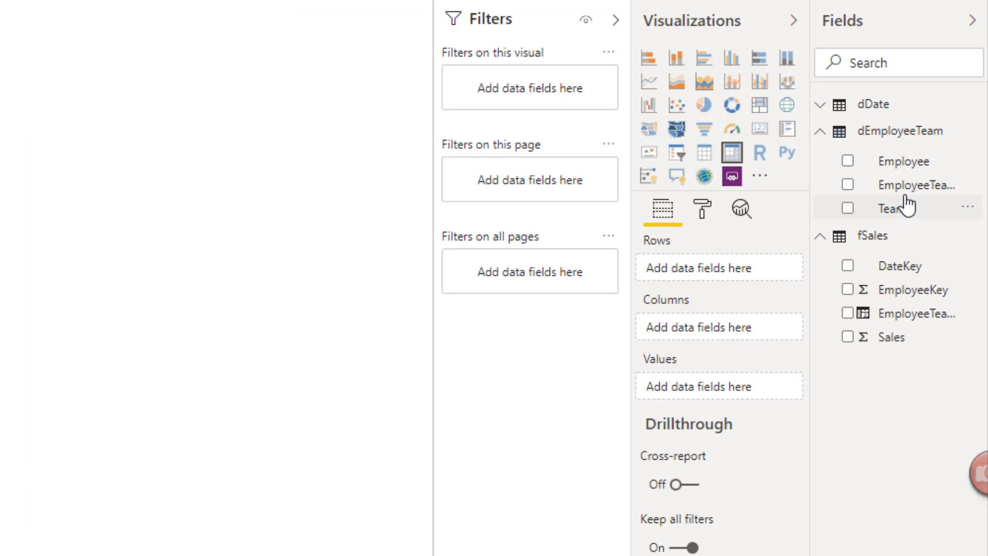
{"action": "left_click_drag", "start_coordinate": [897, 211], "coordinate": [743, 271]}
{"action": "left_click_drag", "start_coordinate": [915, 165], "coordinate": [769, 289]}
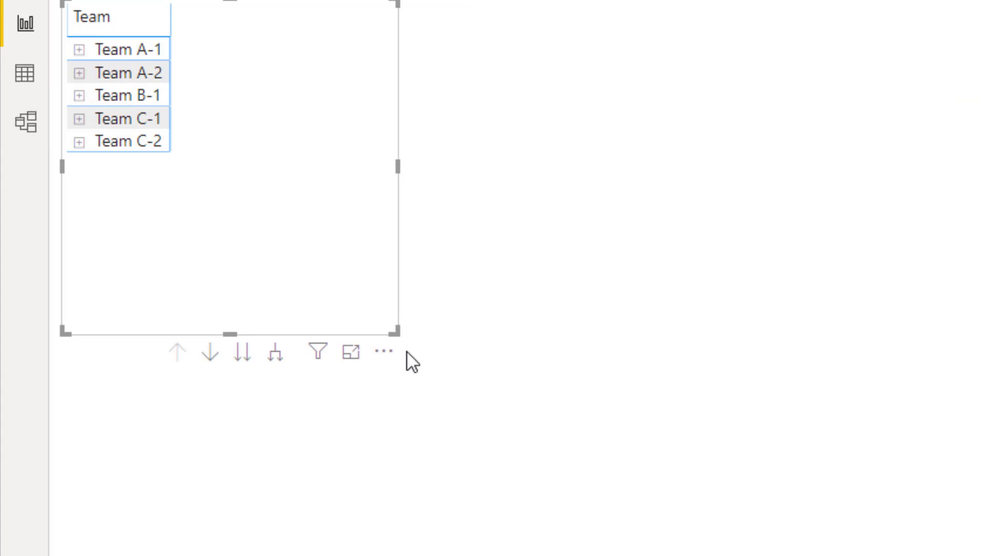
Enlarge the matrix and expand all of its row levels to list the employees under each team.
{"action": "left_click_drag", "start_coordinate": [396, 331], "coordinate": [504, 472]}
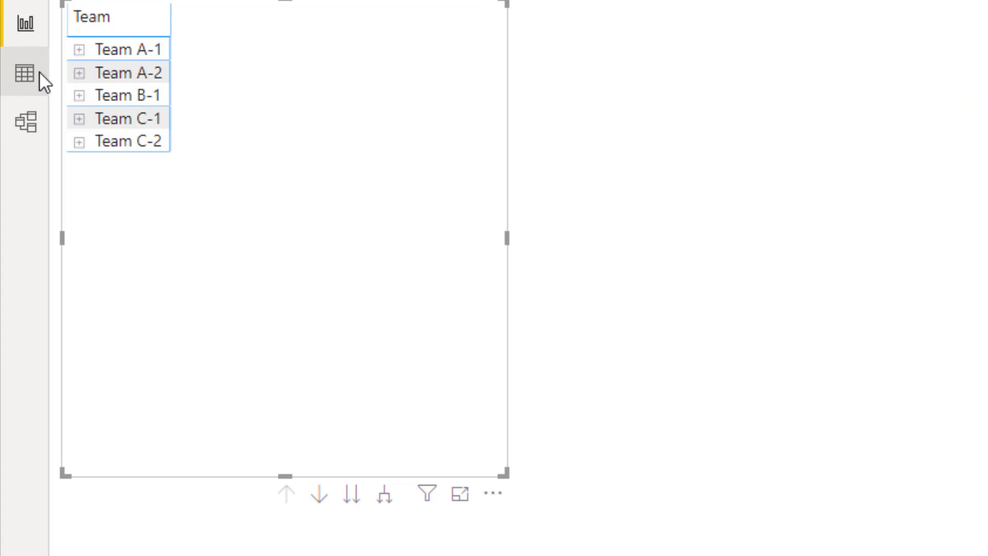
{"action": "right_click", "coordinate": [92, 52]}
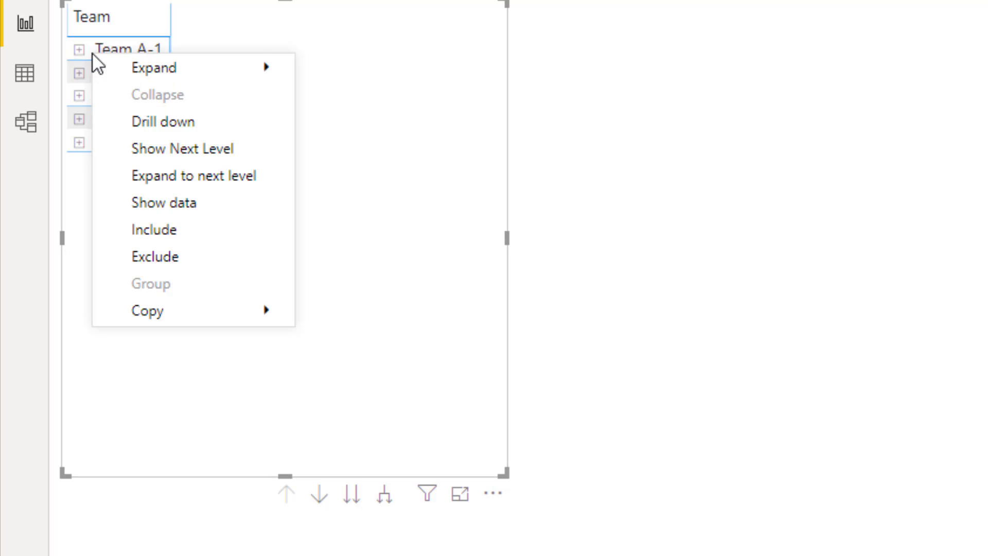
{"action": "mouse_move", "coordinate": [154, 69]}
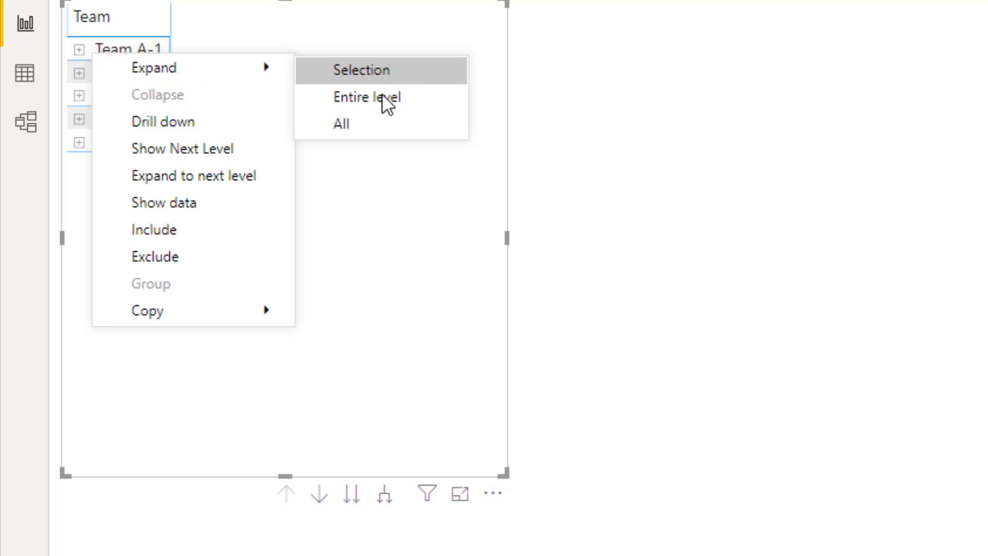
{"action": "left_click", "coordinate": [375, 120]}
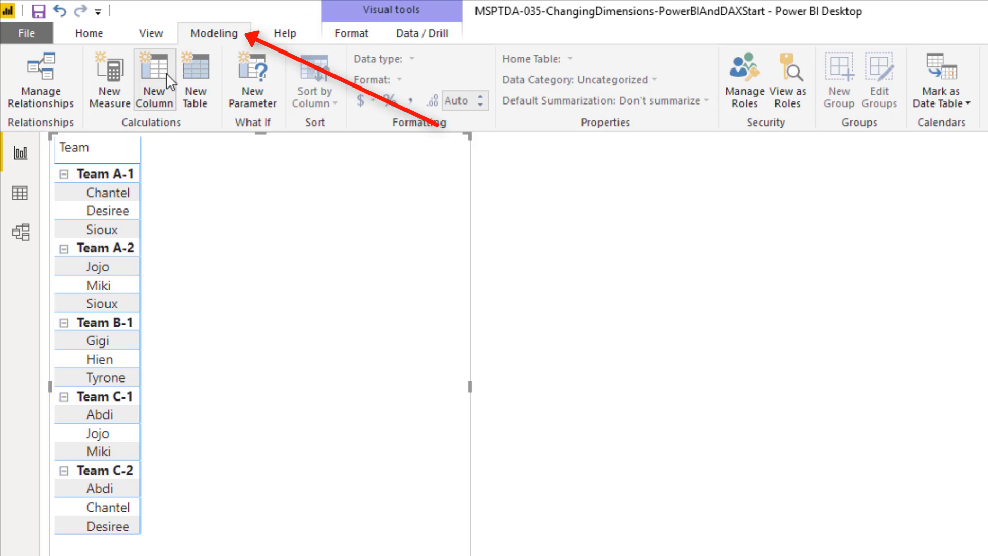
Write a new measure with the formula Total Sales = SUM(fSales[Sales]).
{"action": "left_click", "coordinate": [122, 108]}
{"action": "type", "text": "Total Sales ="}
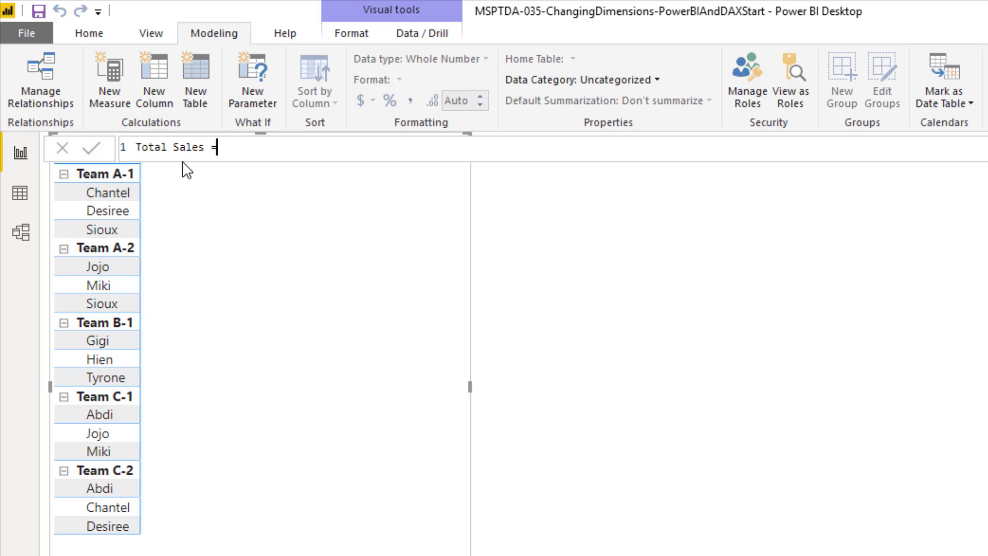
{"action": "type", "text": " SUM("}
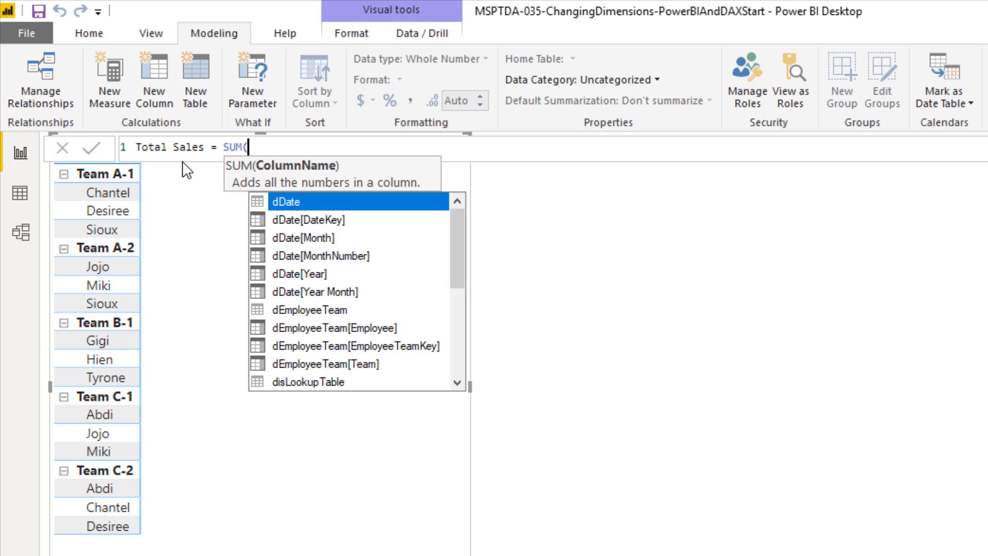
{"action": "type", "text": "fSales"}
{"action": "key", "text": "Down"}
{"action": "key", "text": "Down"}
{"action": "key", "text": "Down"}
{"action": "key", "text": "Down"}
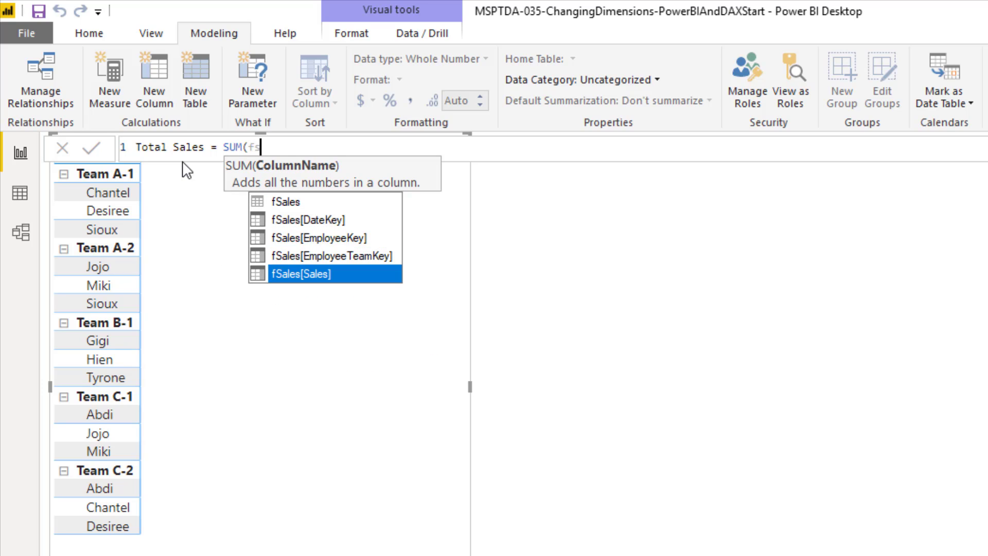
{"action": "key", "text": "Tab"}
{"action": "type", "text": ")"}
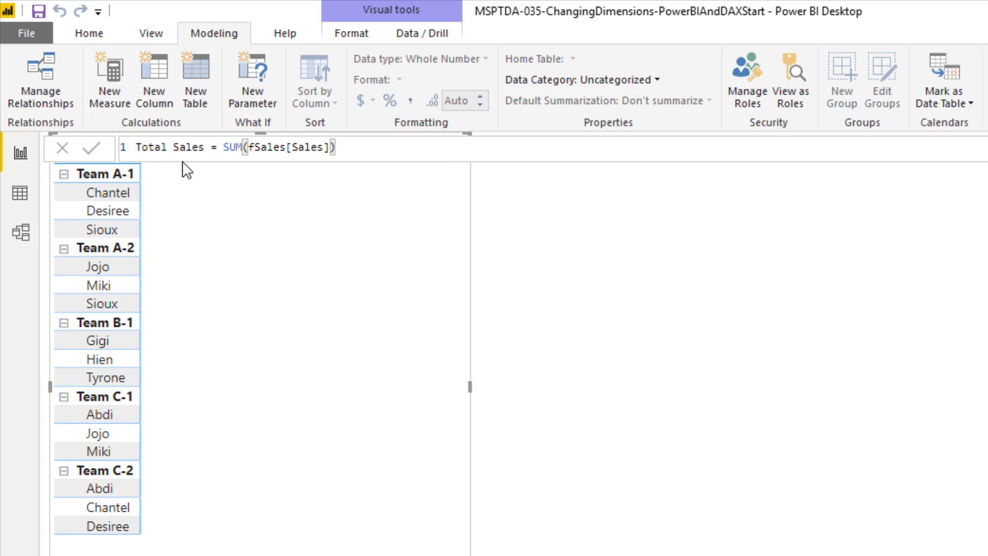
Commit the Total Sales measure, format it with a thousands separator, and add it to the matrix as its values.
{"action": "key", "text": "Return"}
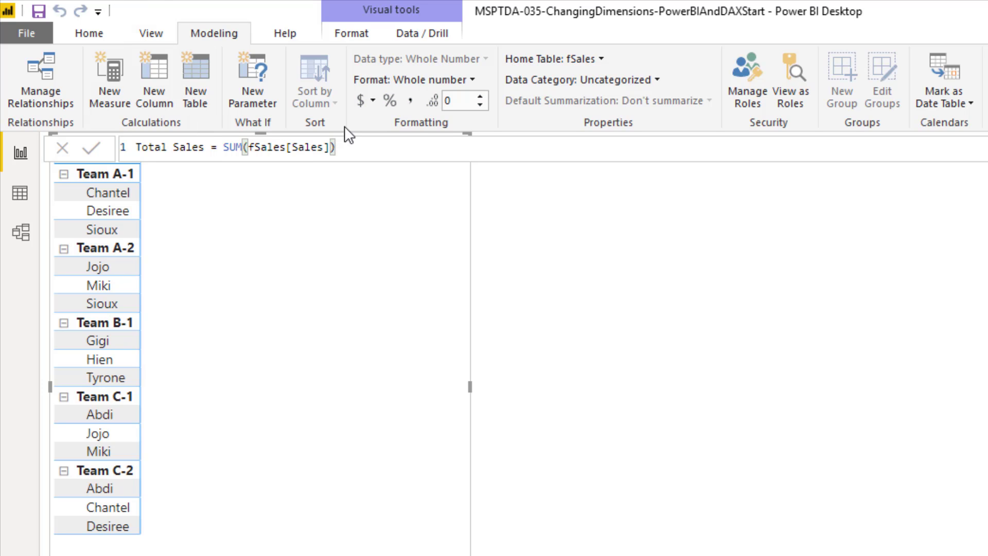
{"action": "left_click", "coordinate": [413, 101]}
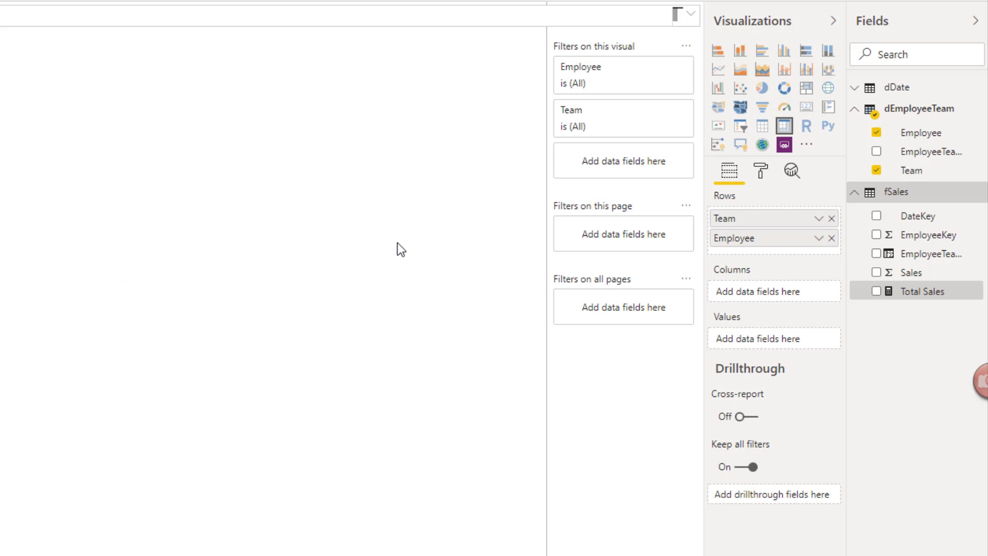
{"action": "left_click_drag", "start_coordinate": [924, 297], "coordinate": [796, 341]}
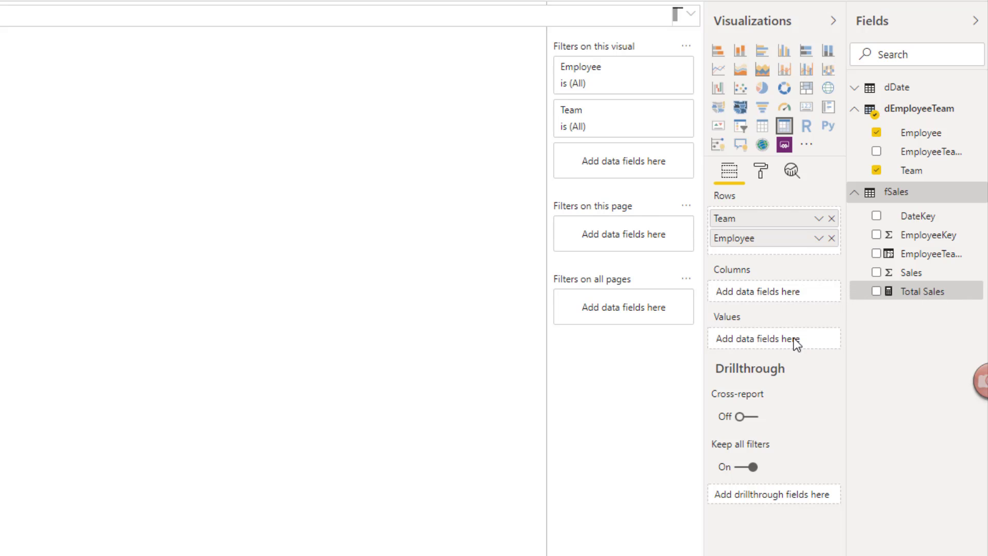
Add Year Month from dDate as the matrix columns and make the Employee row field show items with no data.
{"action": "left_click", "coordinate": [855, 88]}
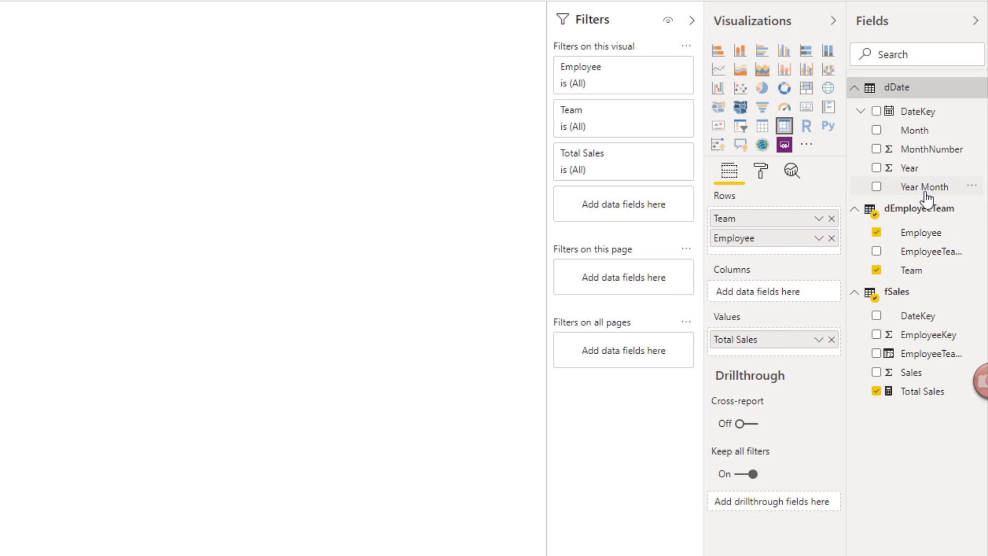
{"action": "left_click_drag", "start_coordinate": [919, 191], "coordinate": [778, 298]}
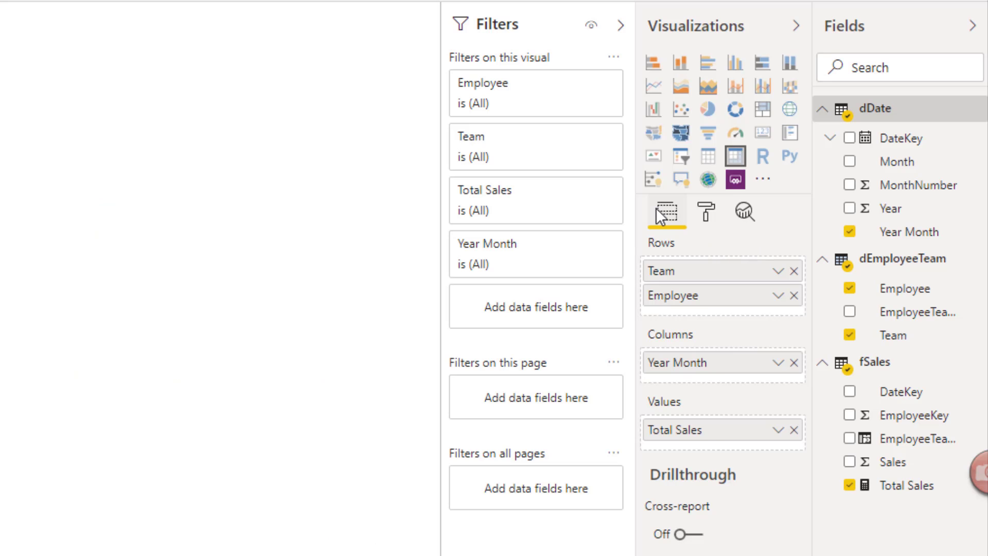
{"action": "right_click", "coordinate": [730, 301]}
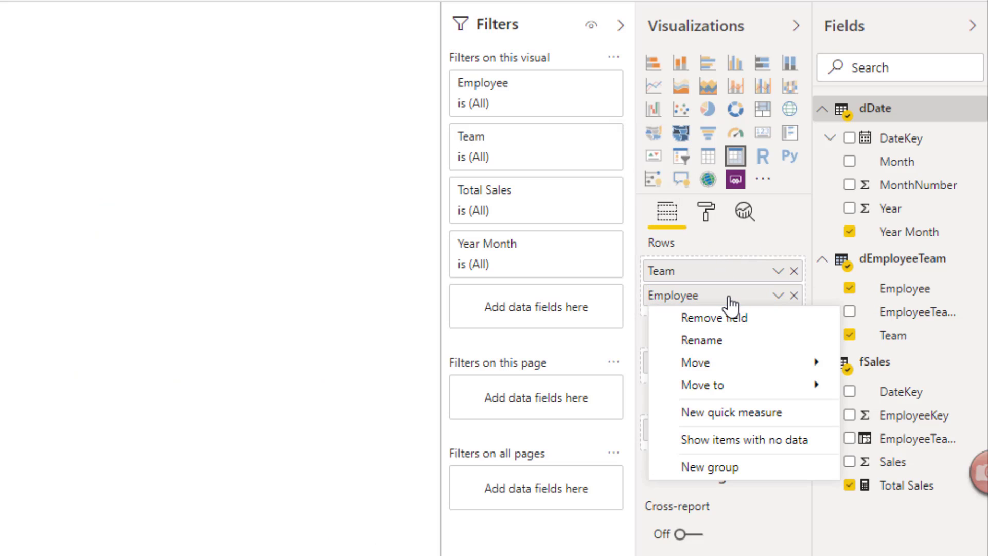
{"action": "left_click", "coordinate": [745, 445]}
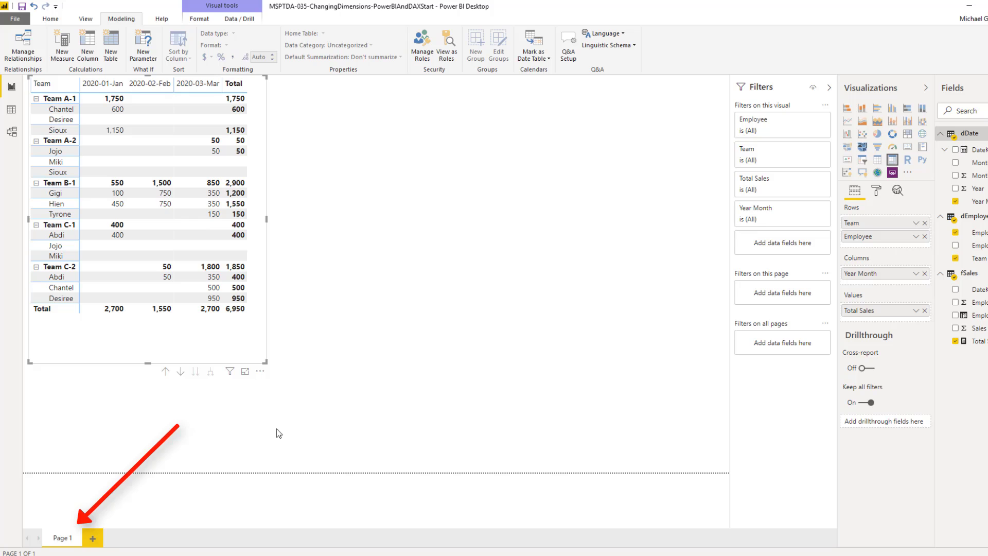
Rename the report page Page 1 as EmployeeTeamSalesOverTime.
{"action": "double_click", "coordinate": [69, 538]}
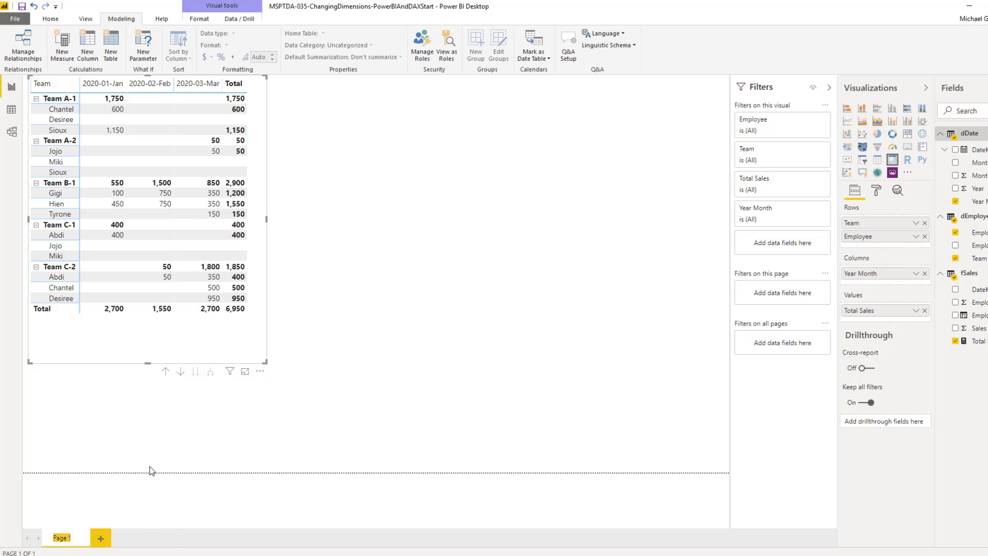
{"action": "type", "text": "EmployeeTeamSalesOverTime"}
{"action": "key", "text": "Return"}
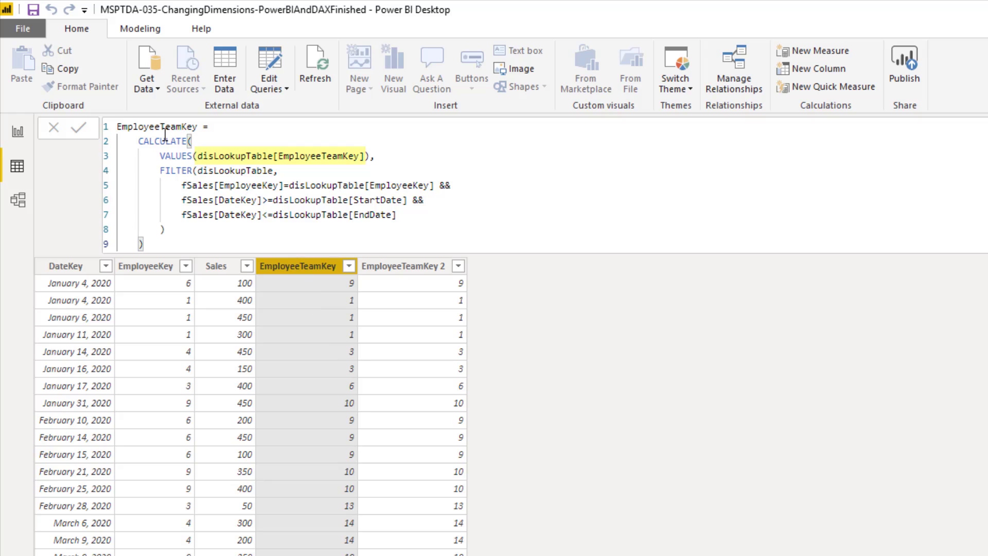
Examine the alternative SELECTCOLUMNS formula of the EmployeeTeamKey 2 column in the finished file's sales table.
{"action": "left_click", "coordinate": [393, 265]}
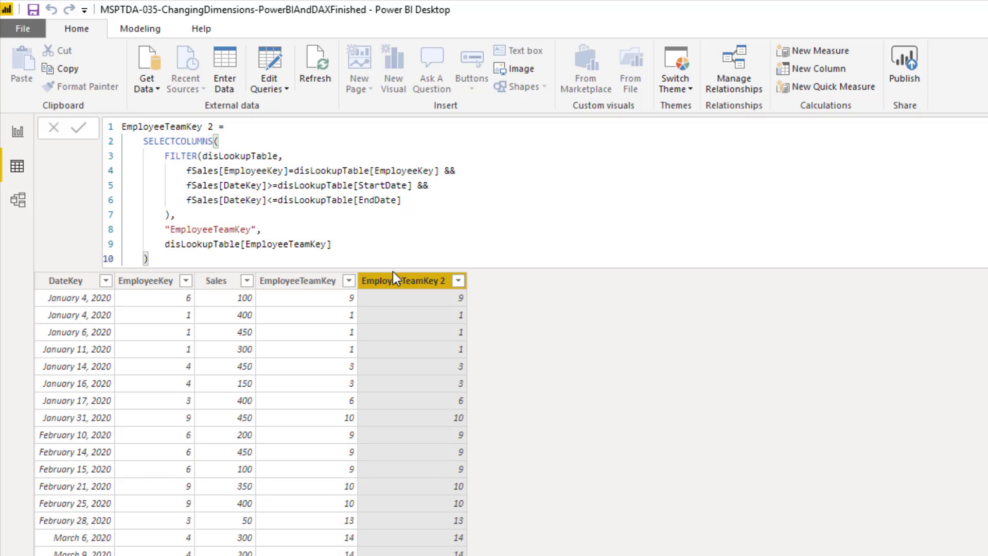